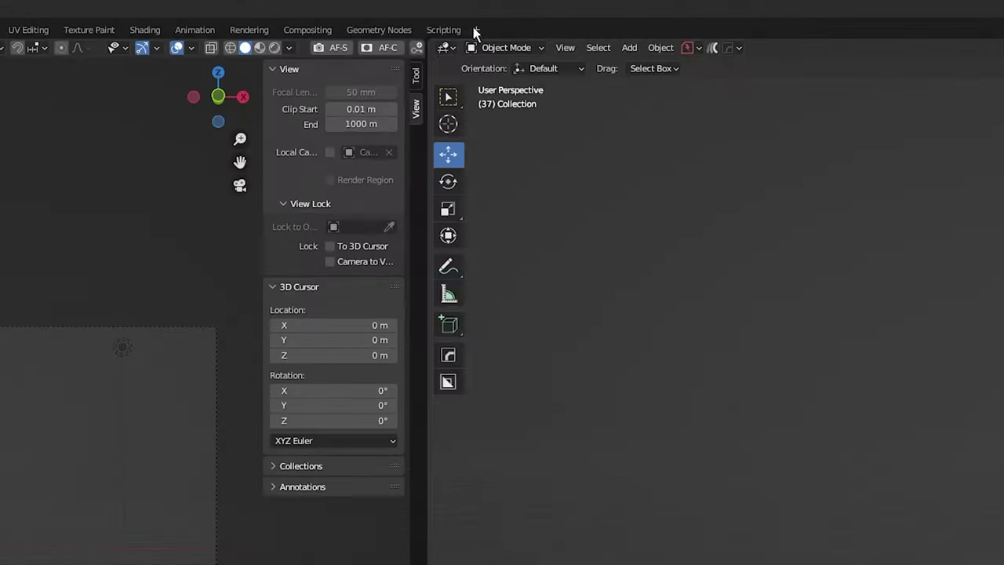
Open the new-workspace menu so the Video Editing templates are listed.
{"action": "left_click", "coordinate": [408, 16]}
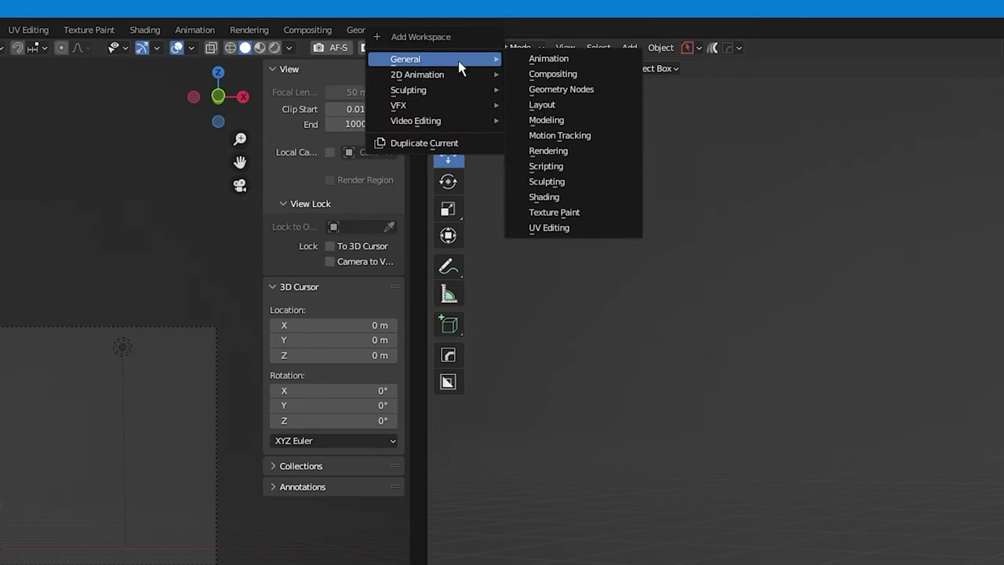
Add a Video Editing workspace and set the render resolution to 1080 × 1920.
{"action": "mouse_move", "coordinate": [440, 121]}
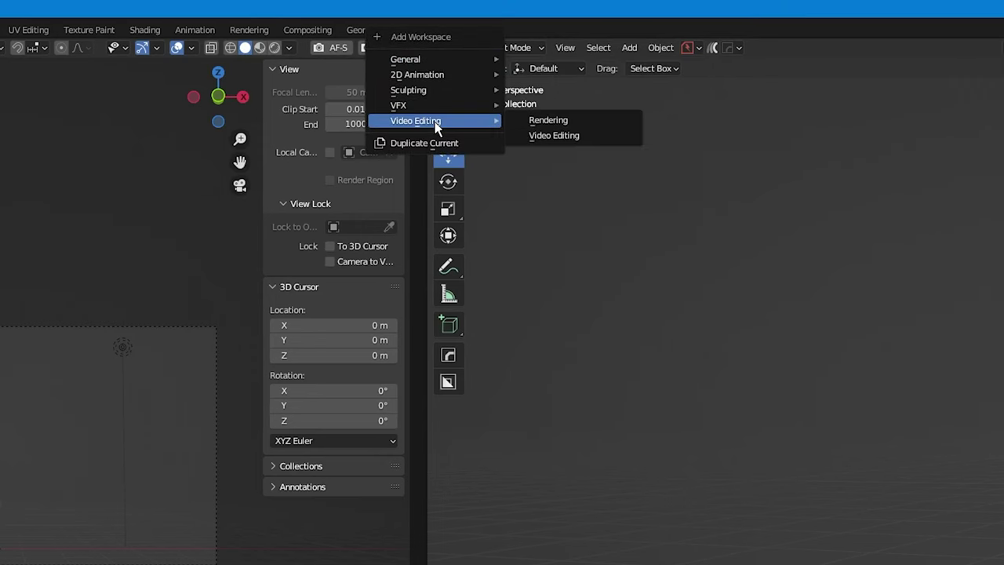
{"action": "left_click", "coordinate": [556, 136]}
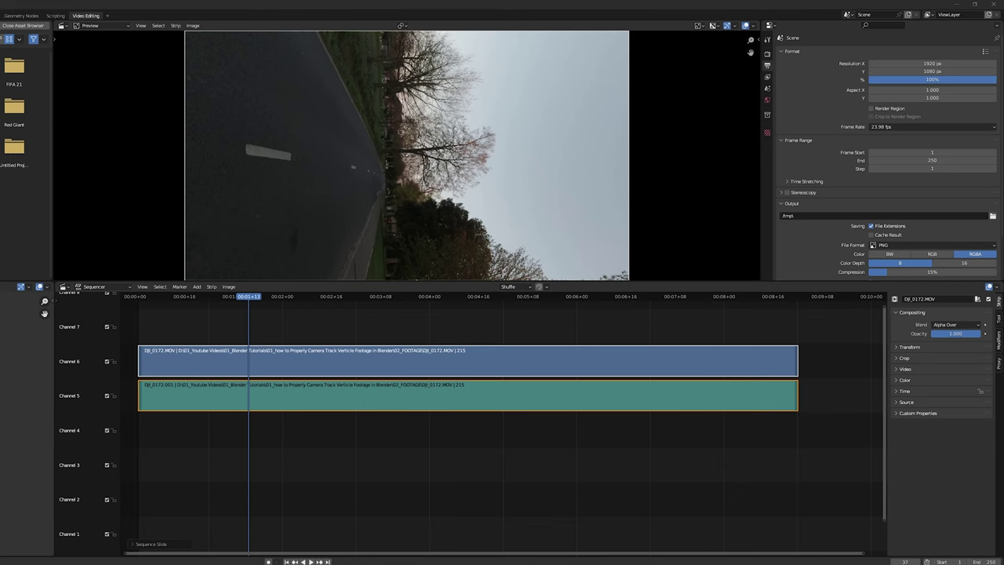
{"action": "double_click", "coordinate": [932, 63]}
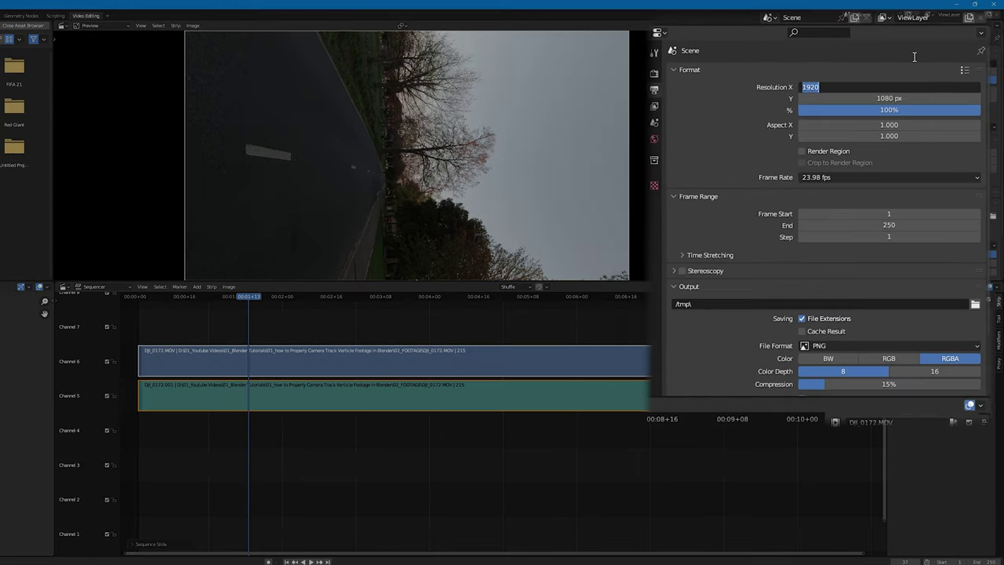
{"action": "type", "text": "1080"}
{"action": "key", "text": "Tab"}
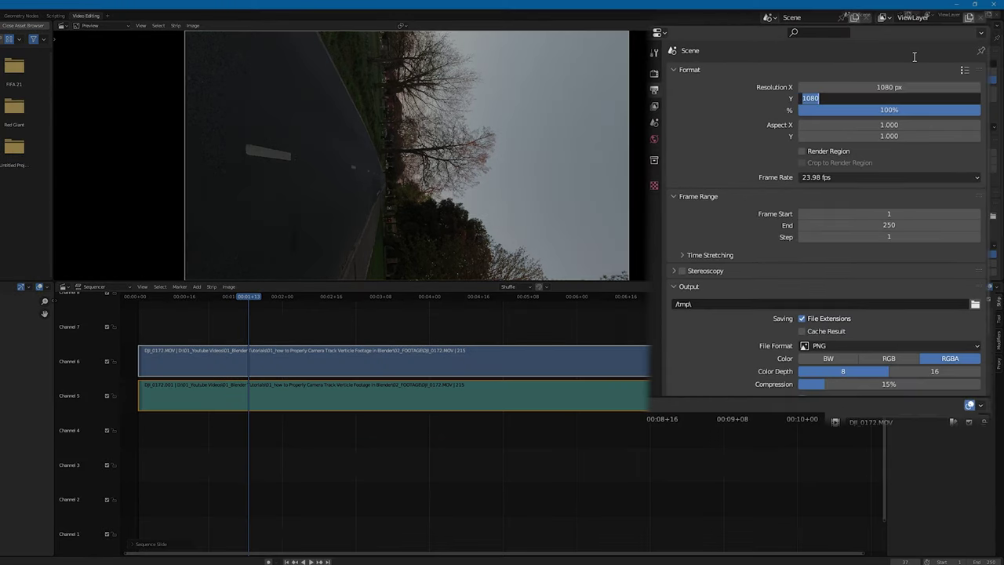
{"action": "type", "text": "1920"}
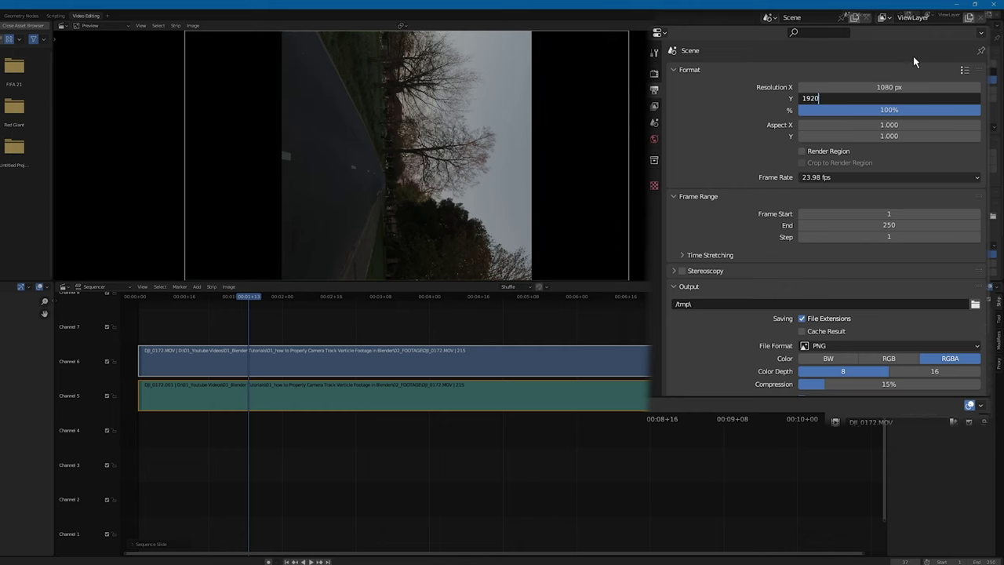
{"action": "key", "text": "Return"}
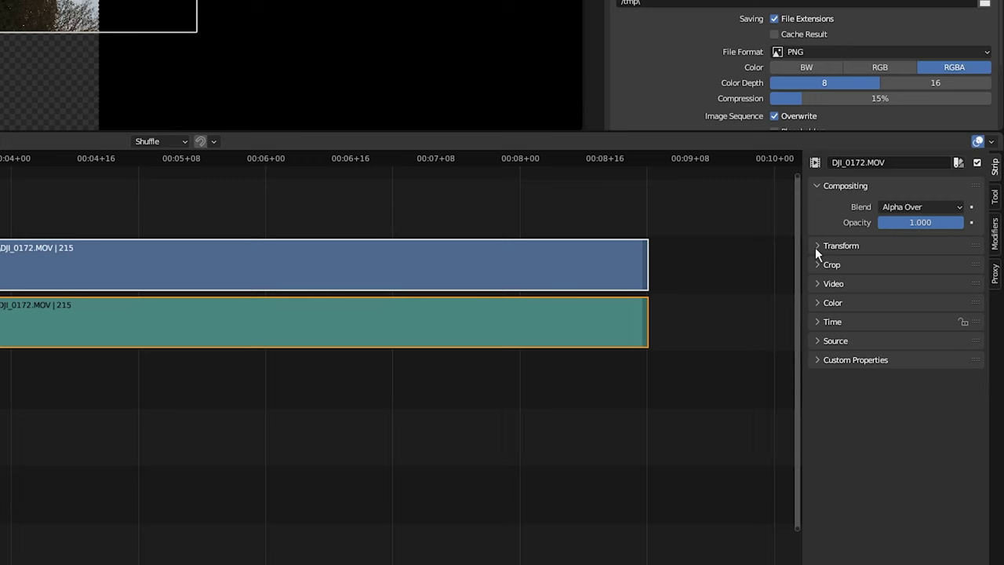
Rotate the footage strip 90° in its Transform panel so it stands upright.
{"action": "left_click", "coordinate": [817, 246]}
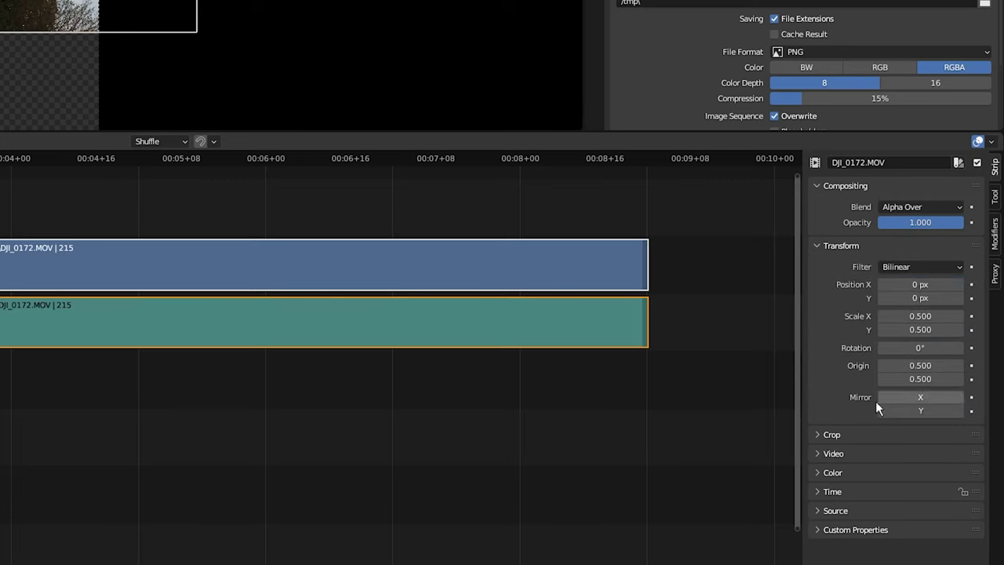
{"action": "left_click", "coordinate": [929, 348]}
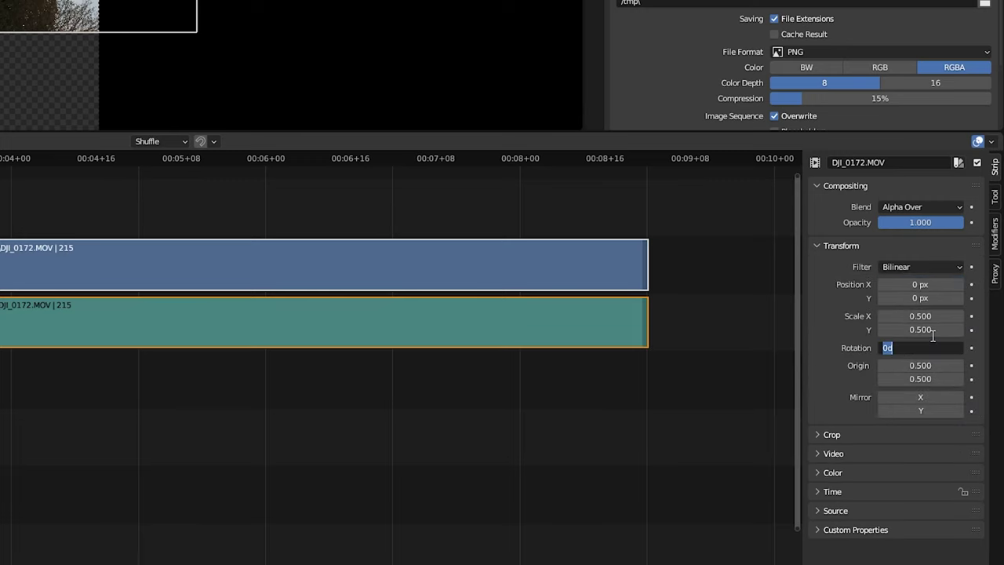
{"action": "type", "text": "90"}
{"action": "key", "text": "Return"}
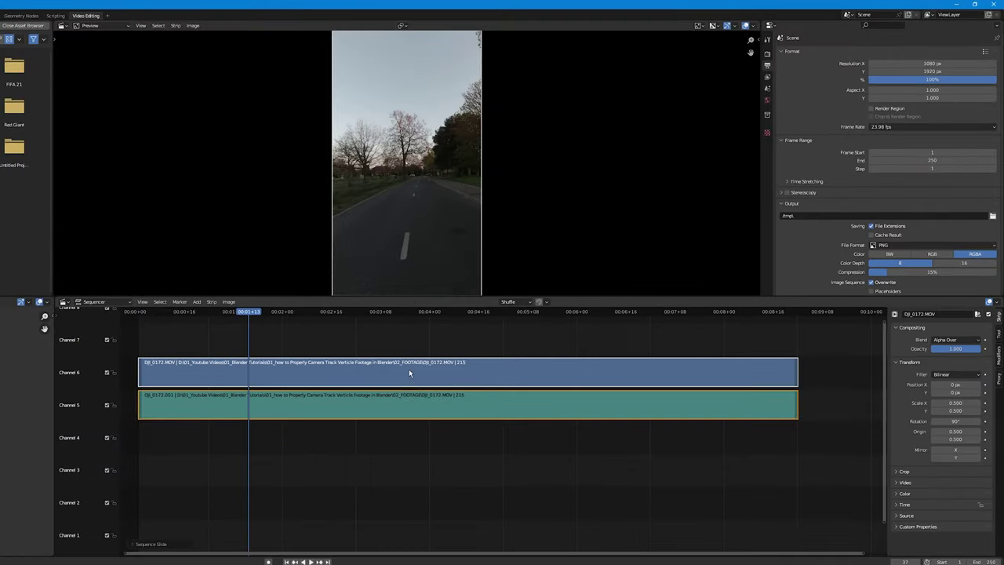
Set the preview range to the strips and make the scene end at frame 215.
{"action": "right_click", "coordinate": [412, 375]}
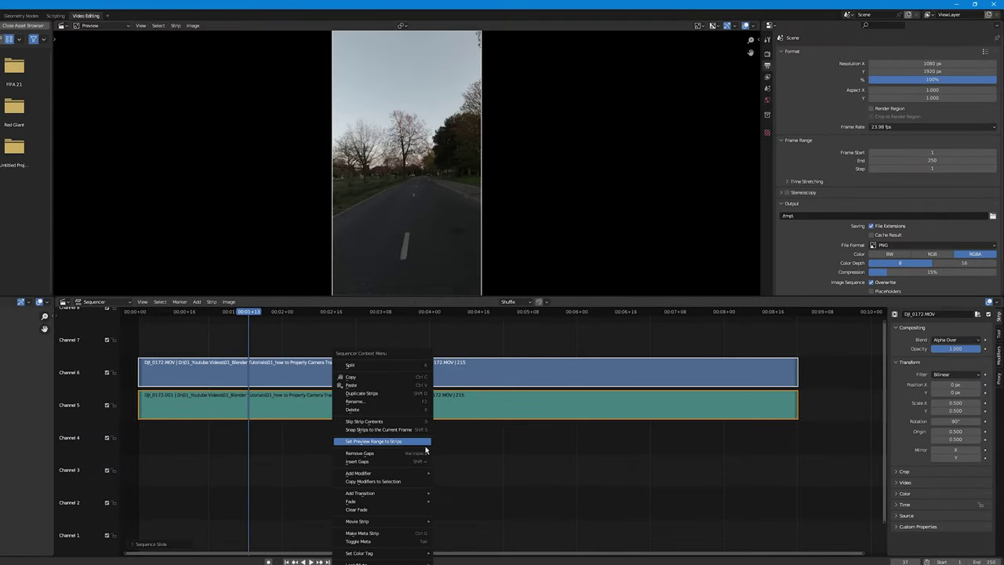
{"action": "left_click", "coordinate": [403, 443]}
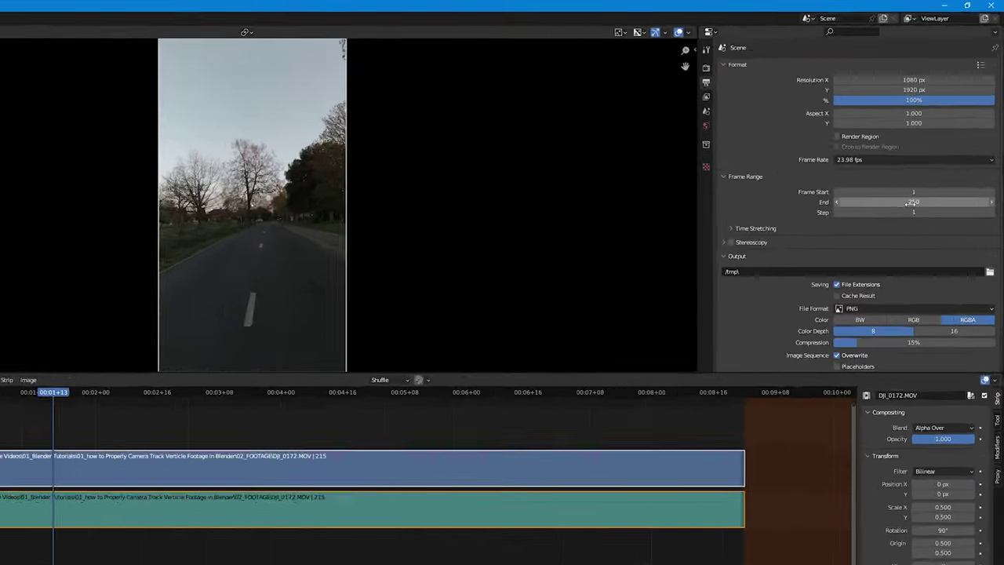
{"action": "left_click", "coordinate": [874, 161]}
{"action": "type", "text": "215"}
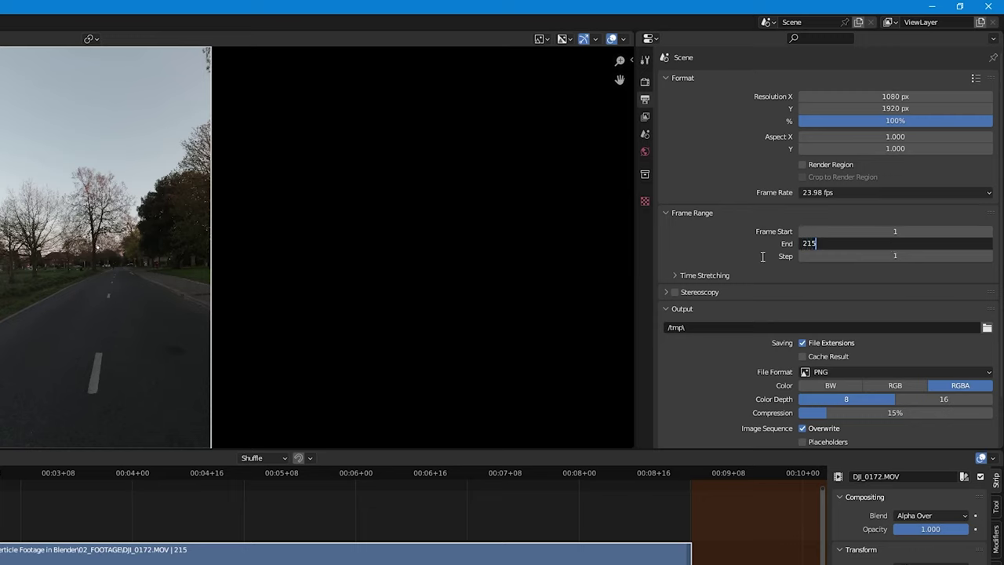
{"action": "key", "text": "Return"}
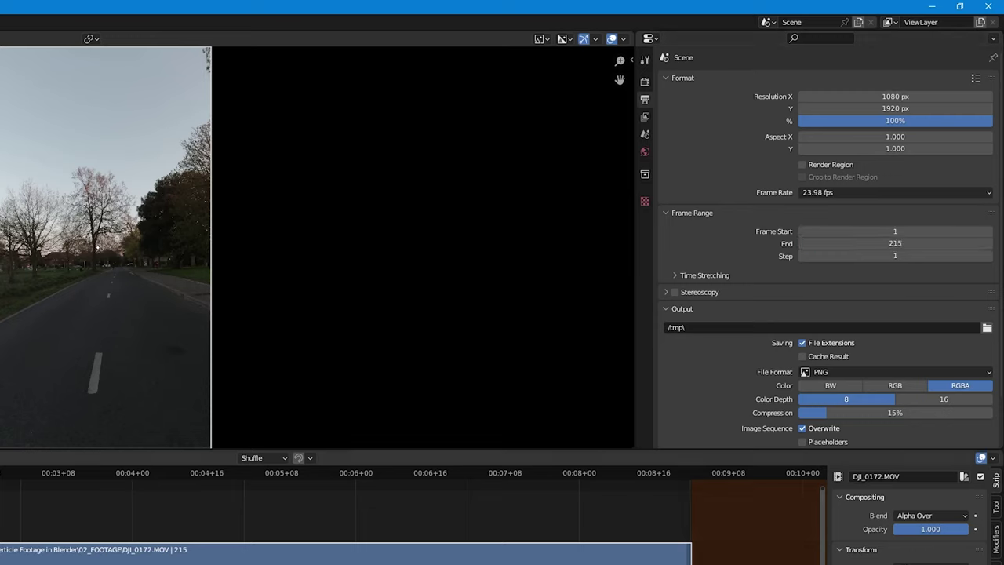
Set the frame rate to 24 fps and render JPEG images into a chosen output folder.
{"action": "left_click", "coordinate": [884, 191]}
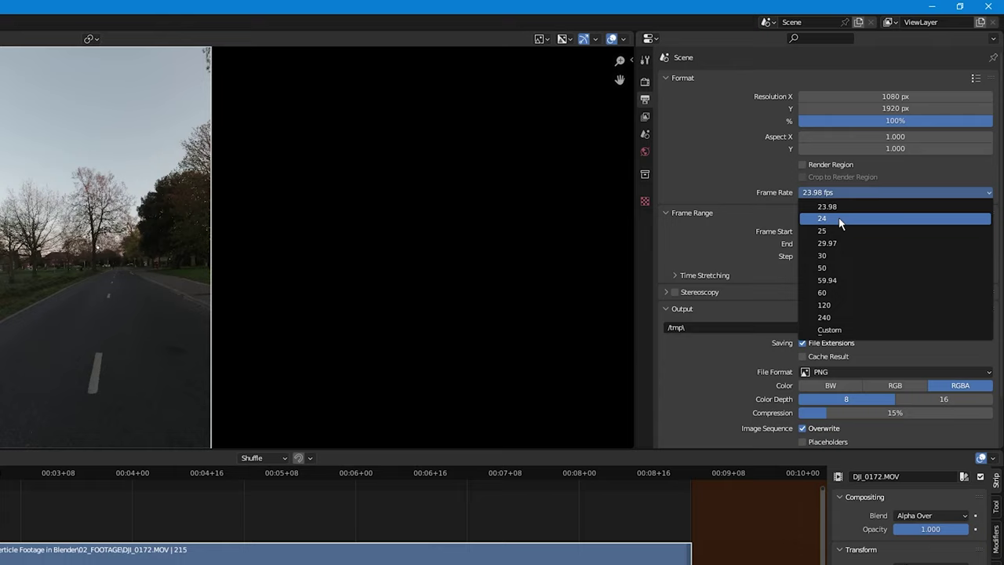
{"action": "left_click", "coordinate": [839, 216]}
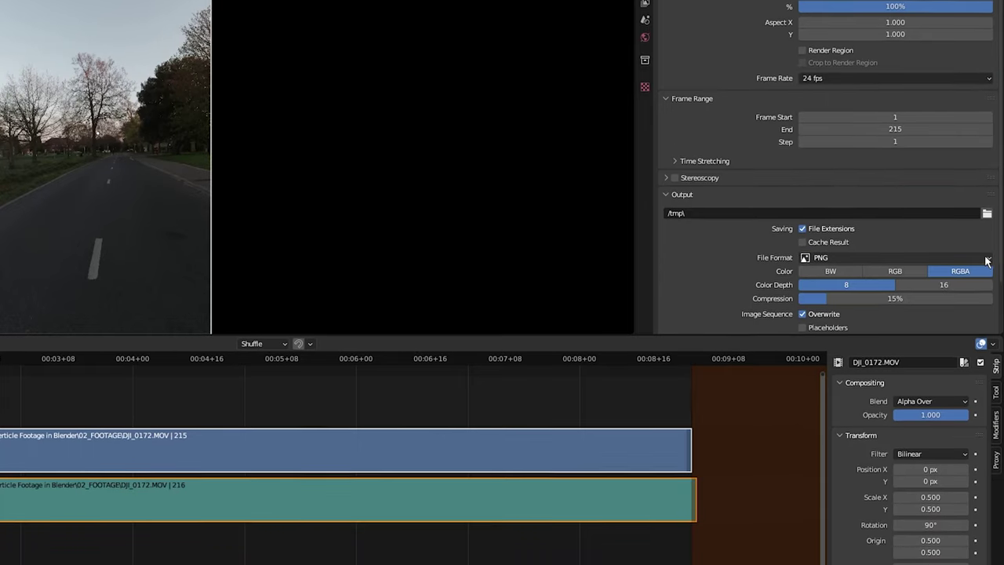
{"action": "left_click", "coordinate": [985, 373]}
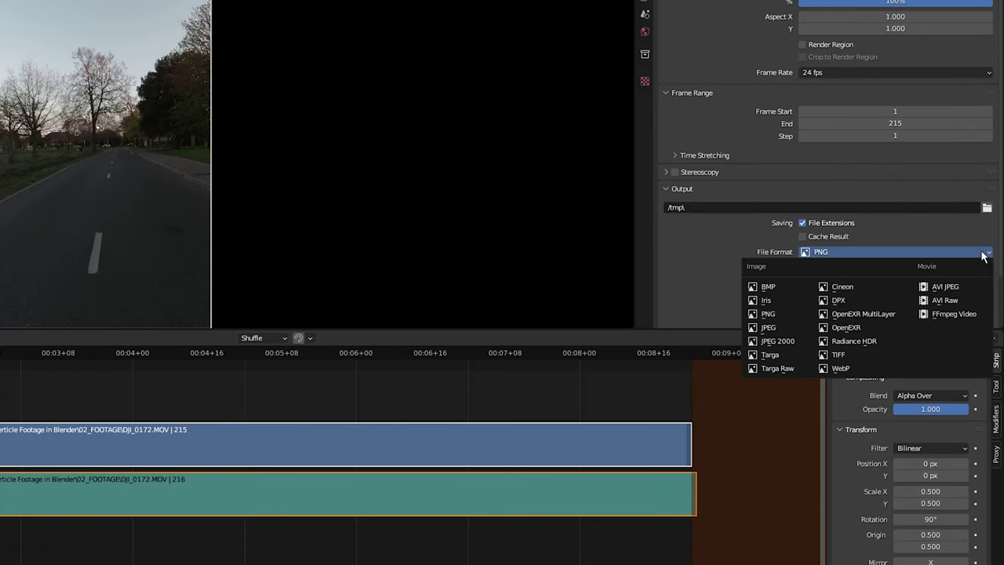
{"action": "left_click", "coordinate": [786, 326]}
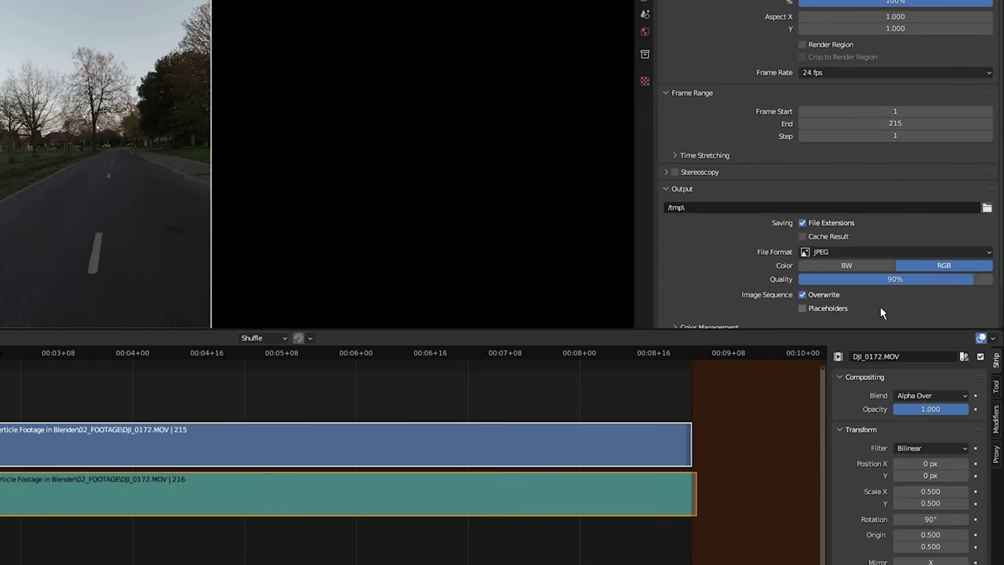
{"action": "left_click", "coordinate": [987, 207]}
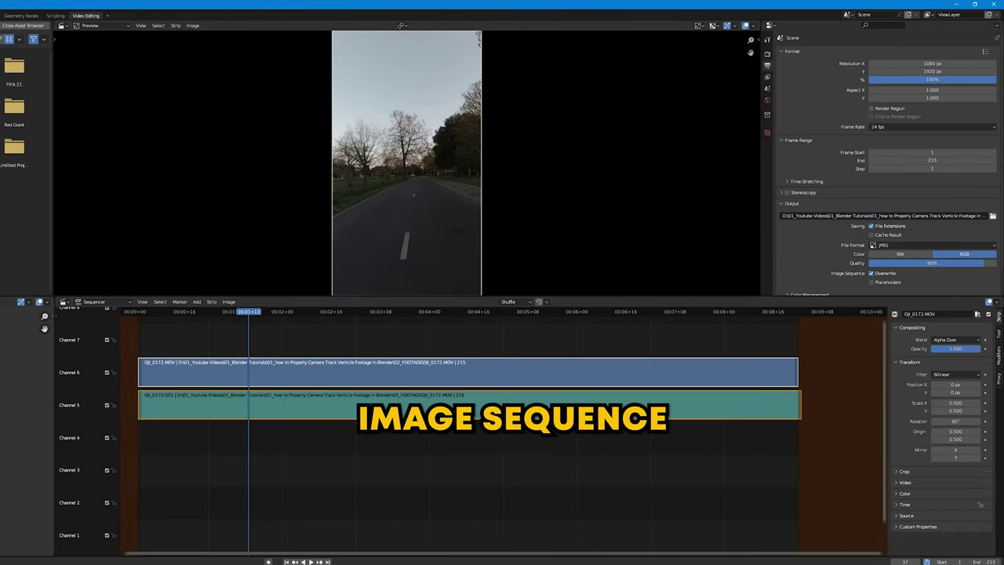
Delete both footage strips and add a VFX > Motion Tracking workspace.
{"action": "left_click_drag", "start_coordinate": [278, 447], "coordinate": [396, 361]}
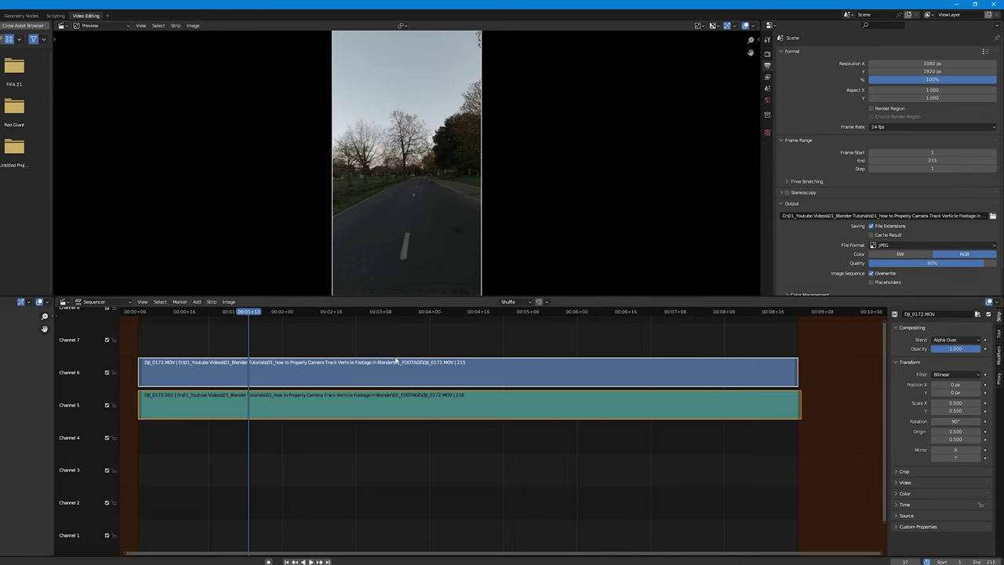
{"action": "key", "text": "Delete"}
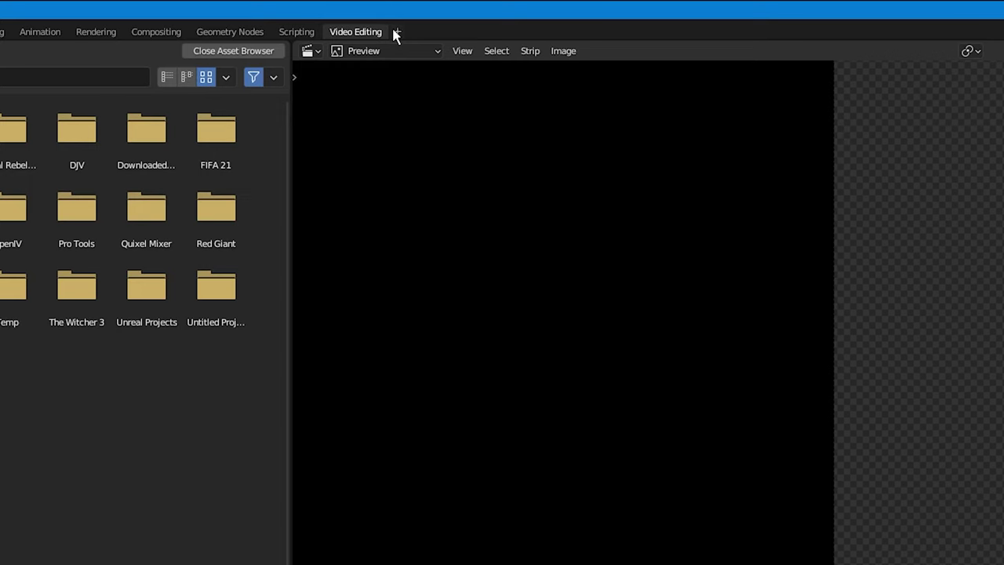
{"action": "left_click", "coordinate": [397, 32]}
{"action": "mouse_move", "coordinate": [375, 110]}
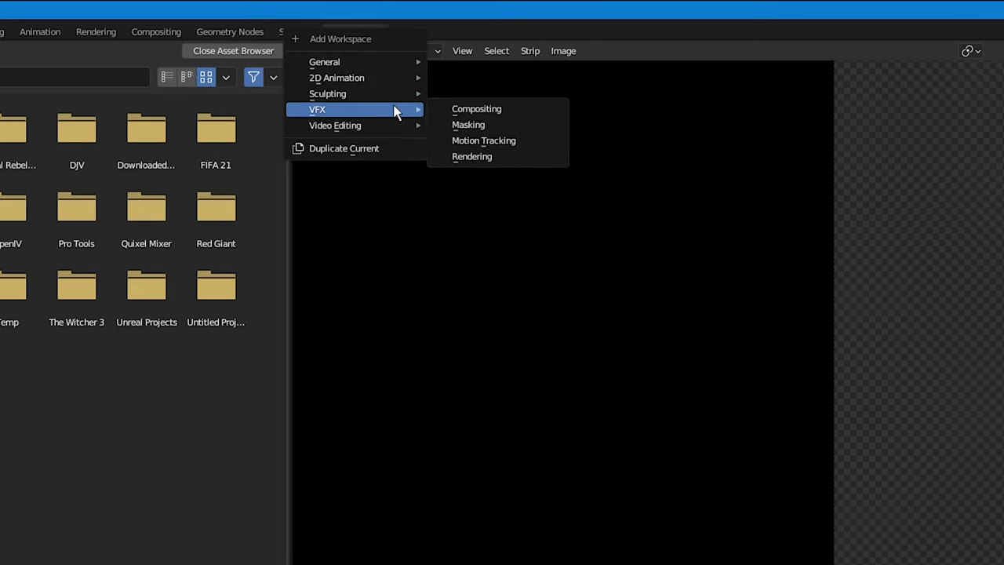
{"action": "left_click", "coordinate": [492, 141]}
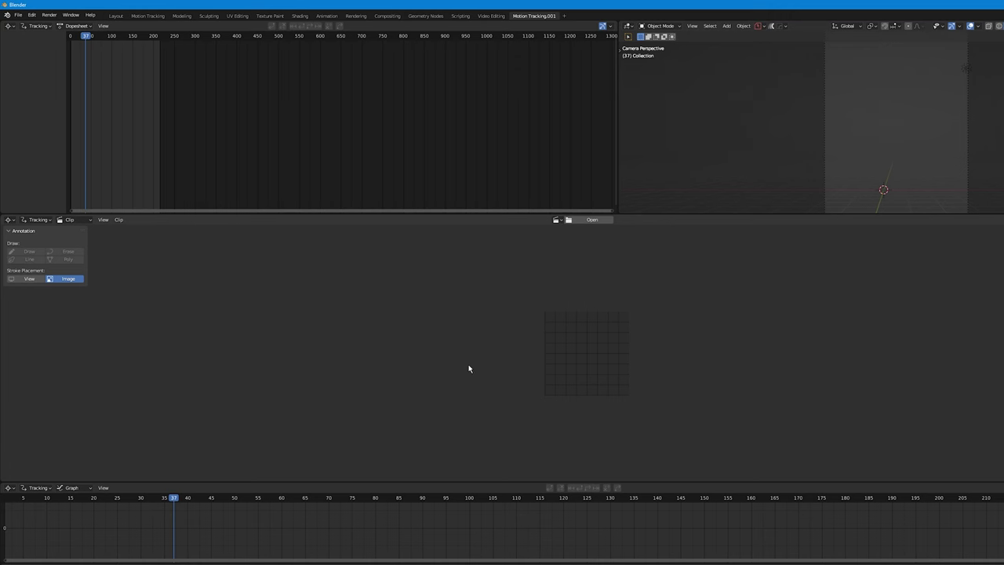
Load the image sequence starting at 0001.png as the tracking clip.
{"action": "left_click", "coordinate": [590, 219]}
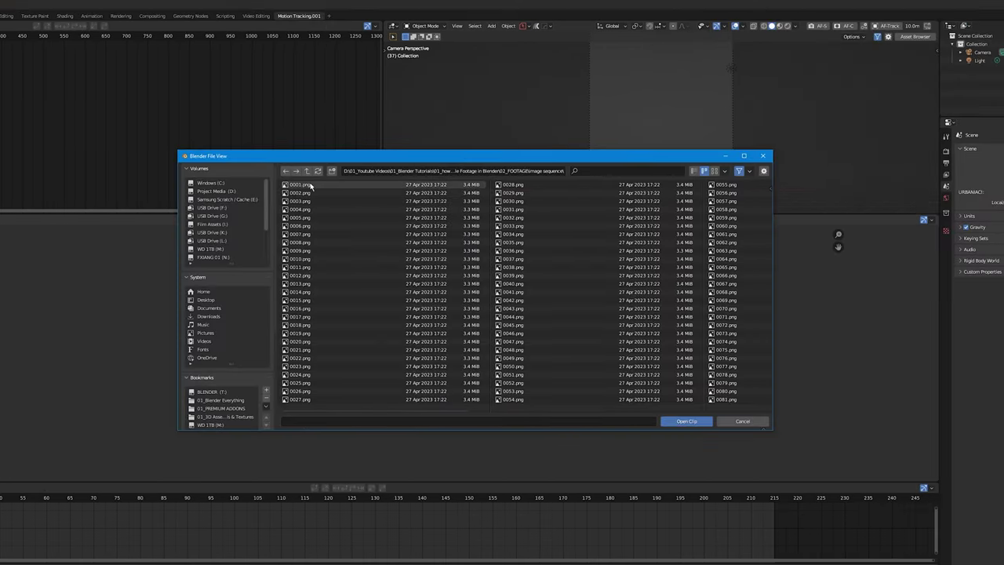
{"action": "left_click", "coordinate": [312, 187]}
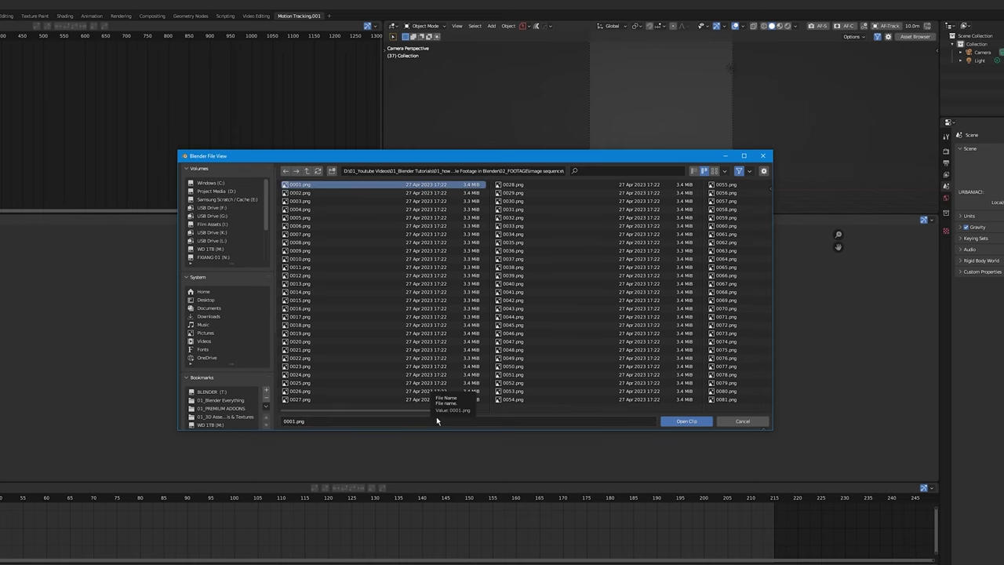
{"action": "left_click", "coordinate": [682, 422]}
{"action": "middle_click_drag", "start_coordinate": [190, 494], "coordinate": [346, 499]}
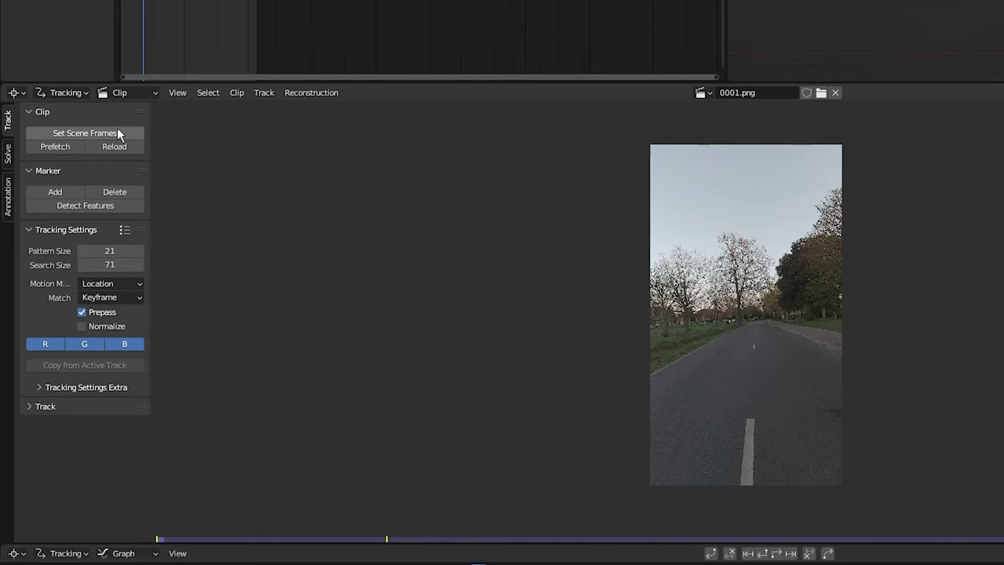
Match the scene frames to the clip and prefetch its frames into memory.
{"action": "left_click", "coordinate": [98, 96]}
{"action": "scroll", "coordinate": [679, 290], "scroll_direction": "up", "scroll_amount": 3}
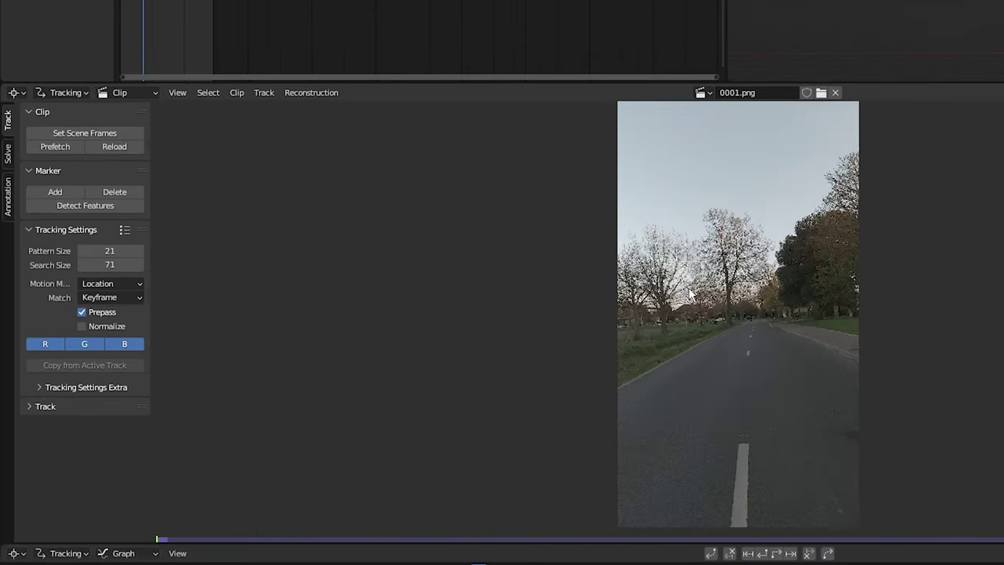
{"action": "left_click_drag", "start_coordinate": [392, 81], "coordinate": [392, 33]}
{"action": "left_click", "coordinate": [63, 102]}
{"action": "left_click", "coordinate": [285, 561]}
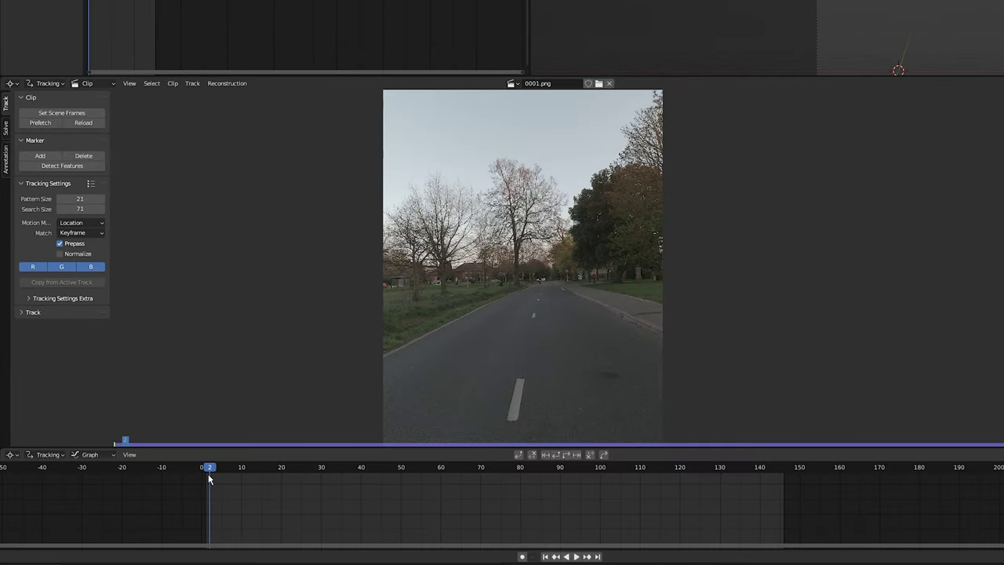
From frame 1, set tracking to Affine motion model, Previous frame matching, with Normalize enabled.
{"action": "key", "text": "Left"}
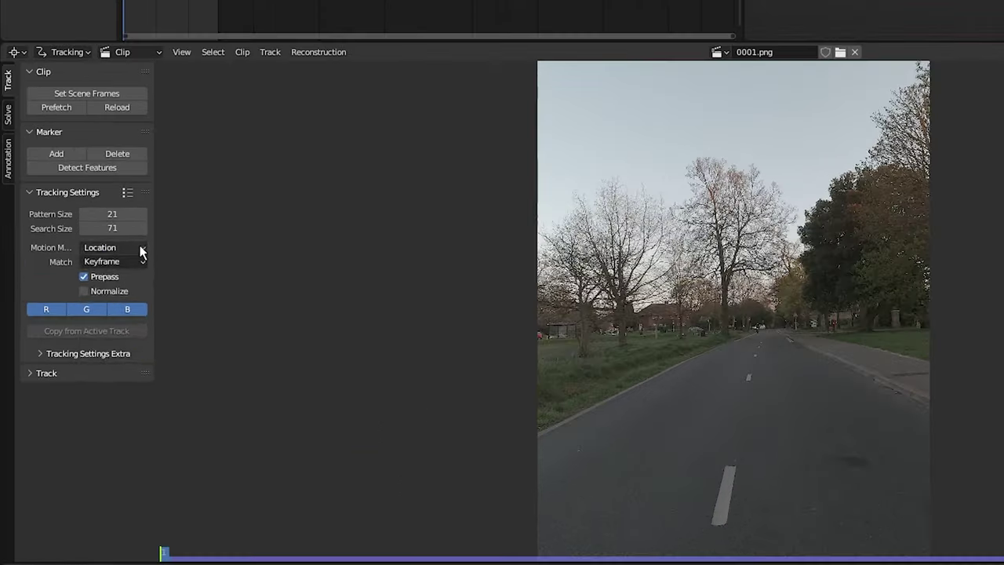
{"action": "left_click", "coordinate": [99, 224]}
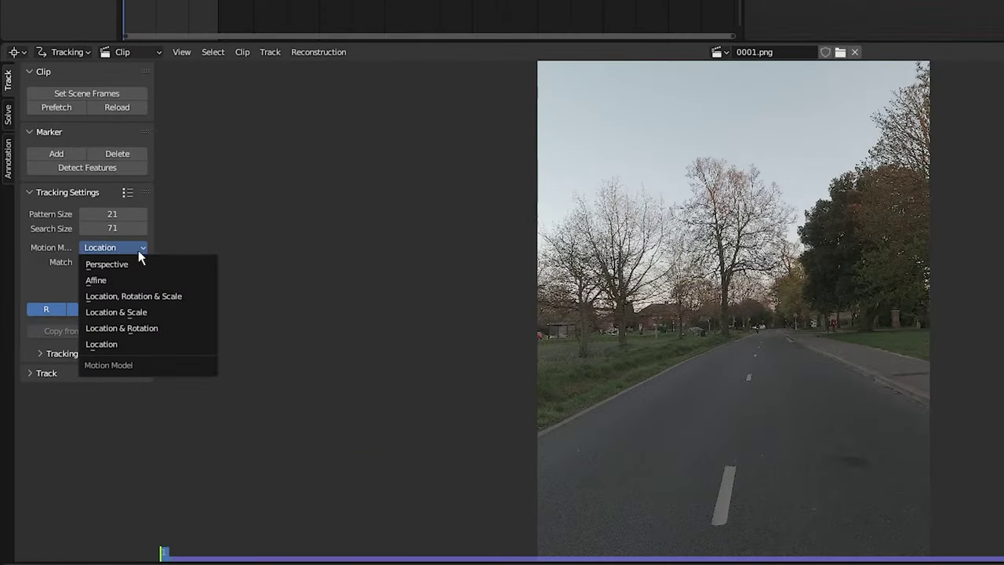
{"action": "left_click", "coordinate": [124, 280]}
{"action": "left_click", "coordinate": [135, 261]}
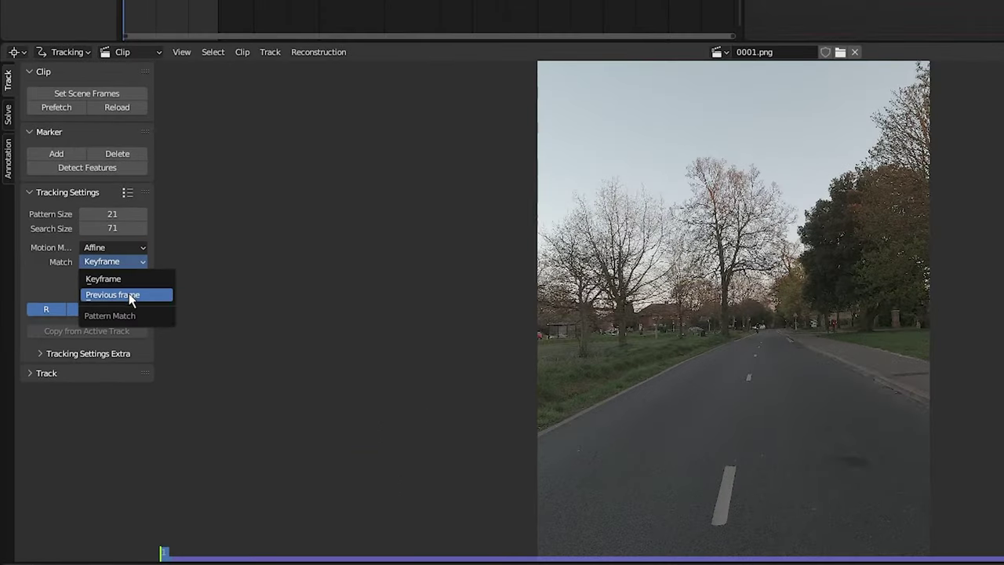
{"action": "left_click", "coordinate": [130, 290]}
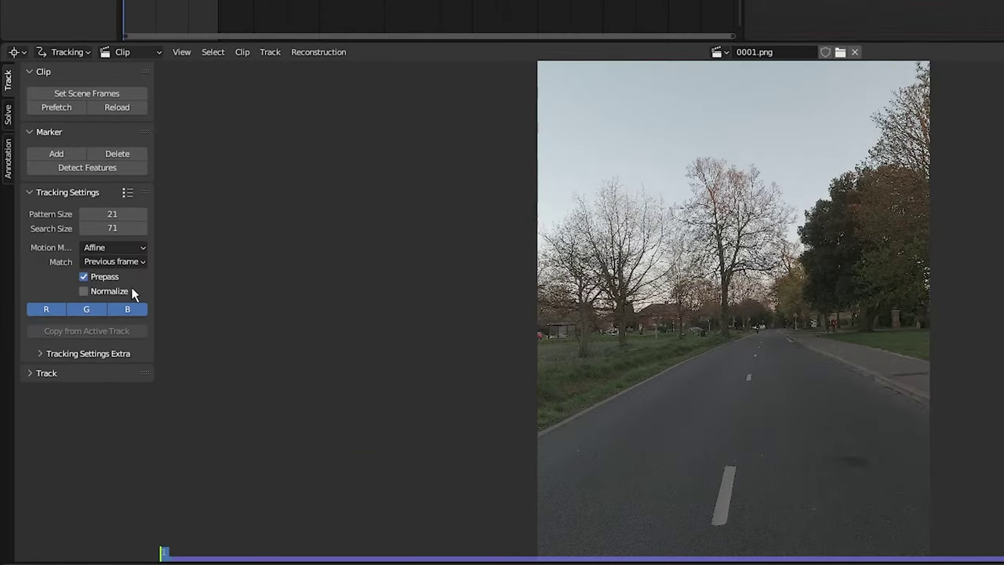
{"action": "left_click", "coordinate": [84, 291]}
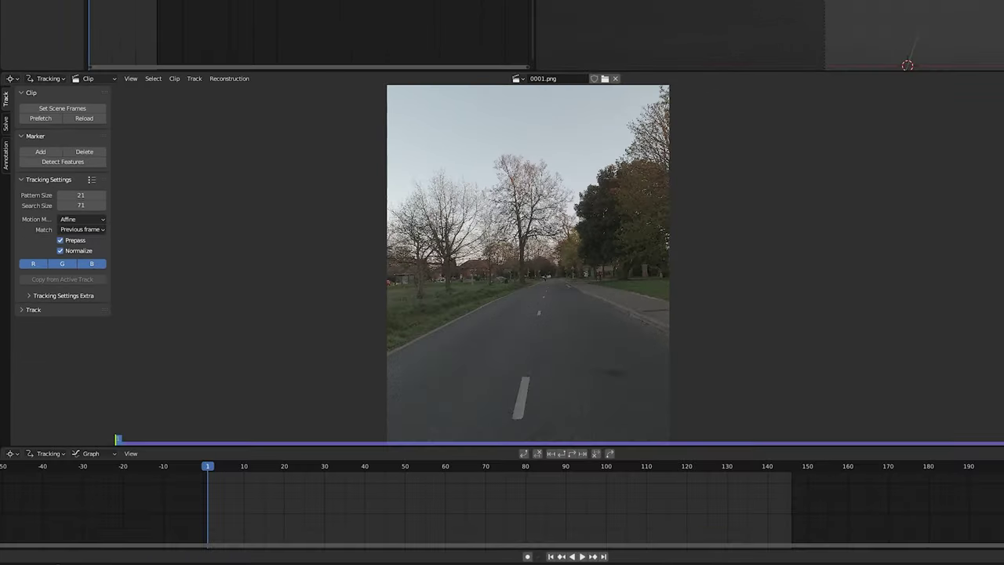
Detect features with distance 80 and threshold 0.330, then track them forward with Ctrl+T.
{"action": "left_click", "coordinate": [63, 162]}
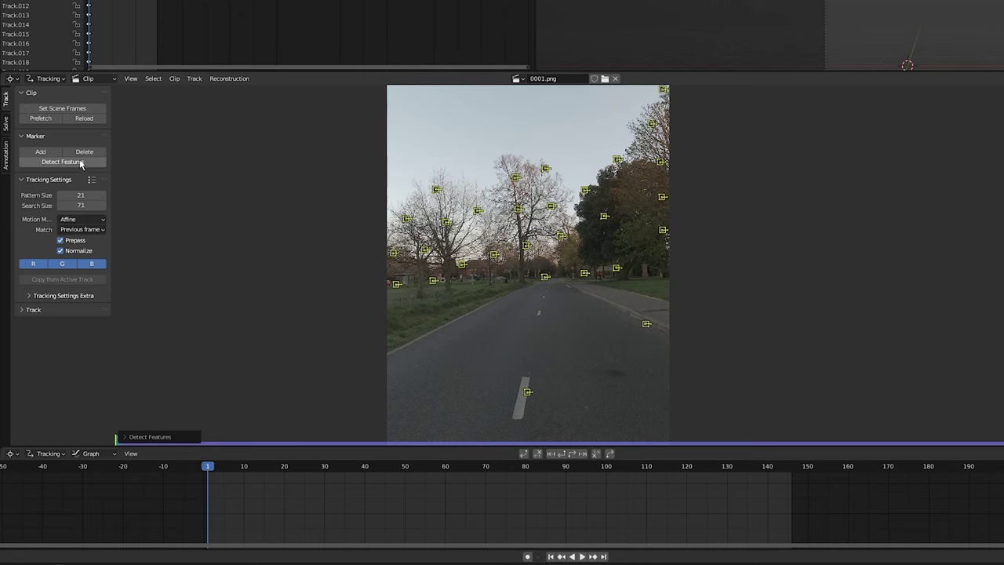
{"action": "left_click", "coordinate": [127, 437]}
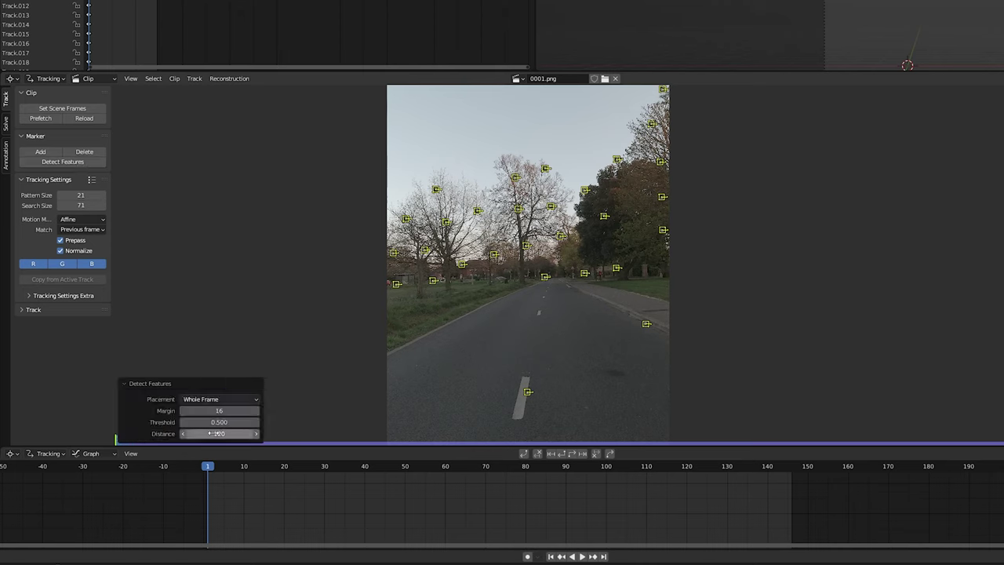
{"action": "left_click", "coordinate": [227, 432]}
{"action": "type", "text": "80"}
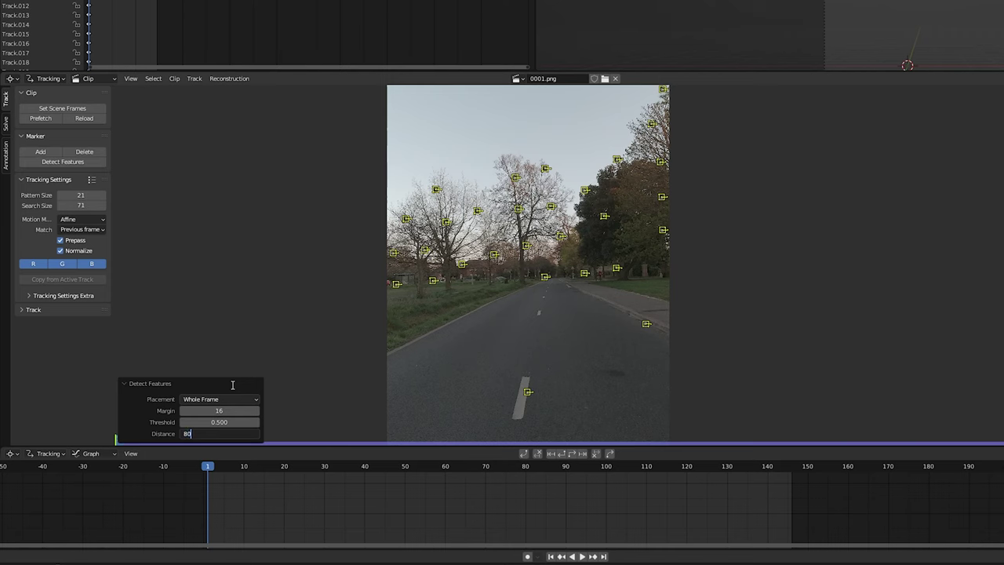
{"action": "key", "text": "Return"}
{"action": "left_click_drag", "start_coordinate": [219, 411], "coordinate": [228, 422]}
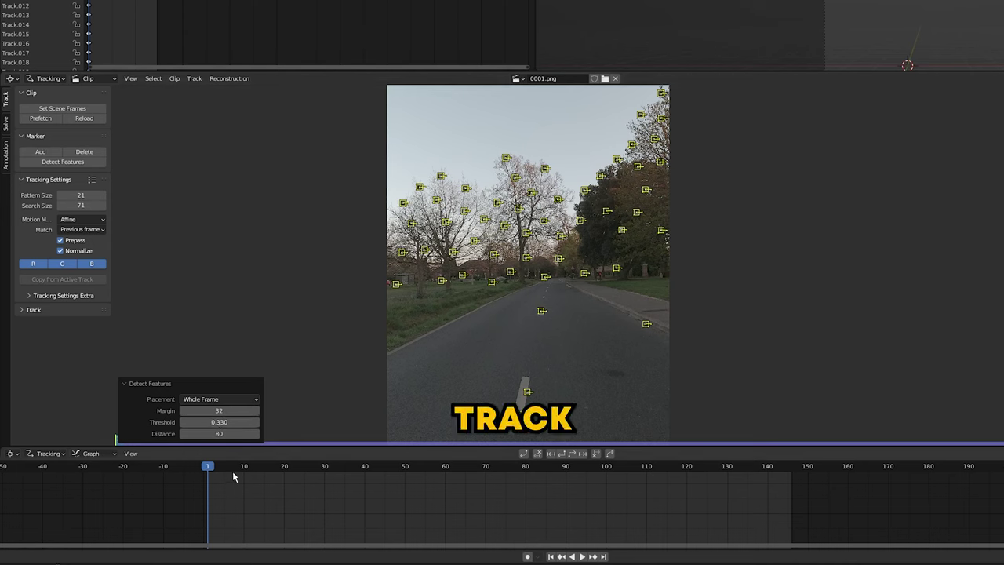
{"action": "key", "text": "ctrl+t"}
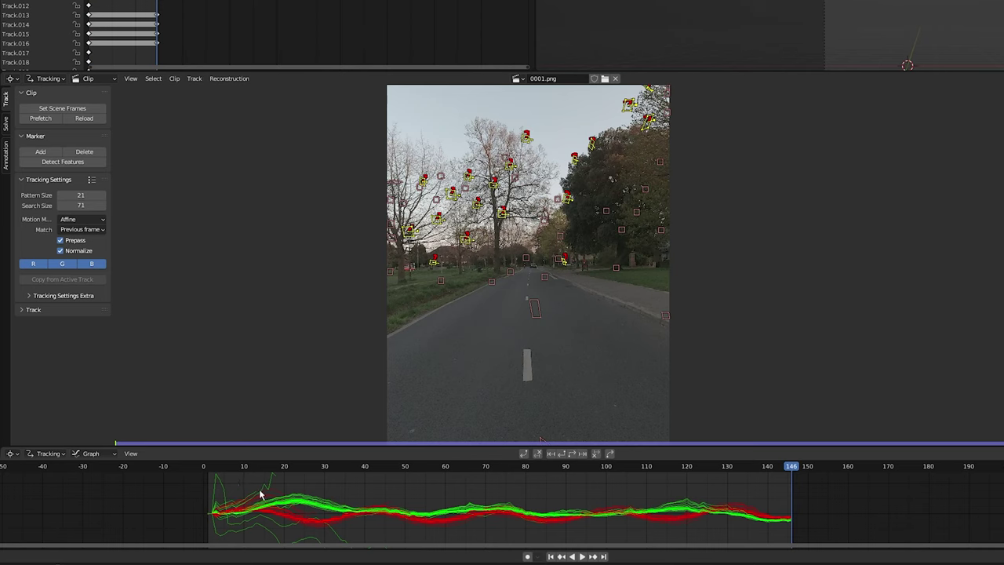
Hide the first tracks, detect features at frame 146 with distance 72, track backwards, and hide them.
{"action": "key", "text": "h"}
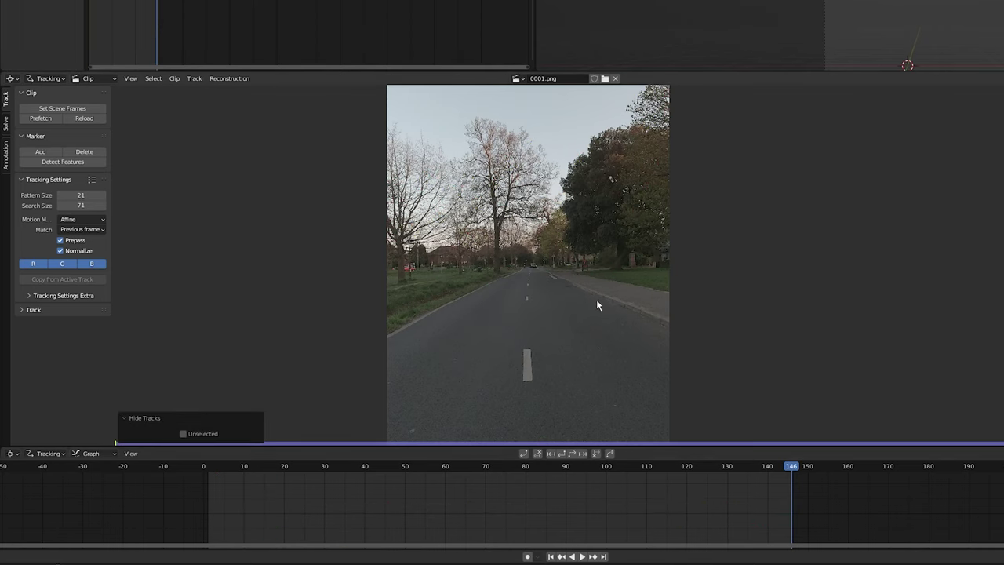
{"action": "left_click", "coordinate": [98, 163]}
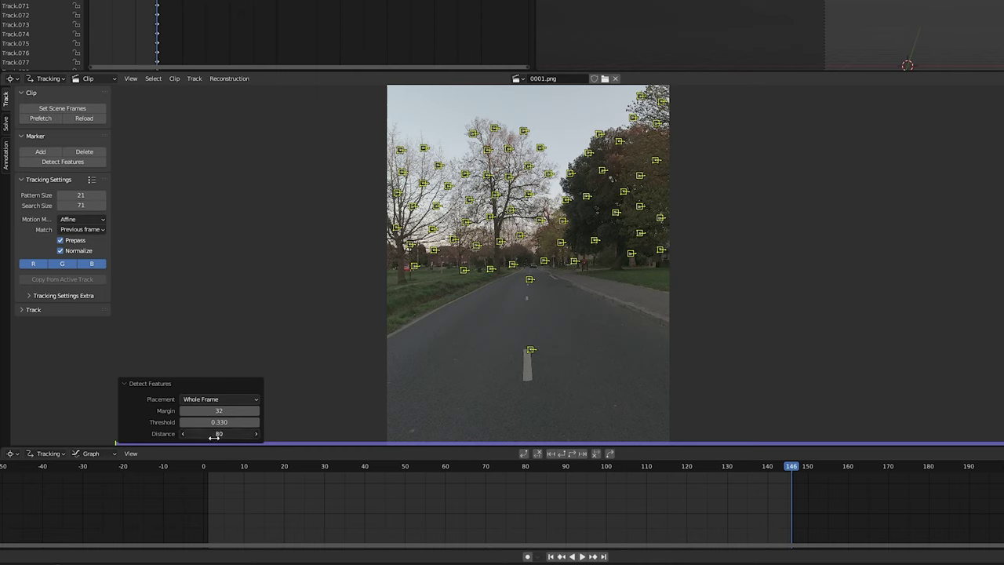
{"action": "mouse_move", "coordinate": [214, 437]}
{"action": "left_mouse_down"}
{"action": "mouse_move", "coordinate": [205, 437]}
{"action": "mouse_move", "coordinate": [211, 426]}
{"action": "left_mouse_up"}
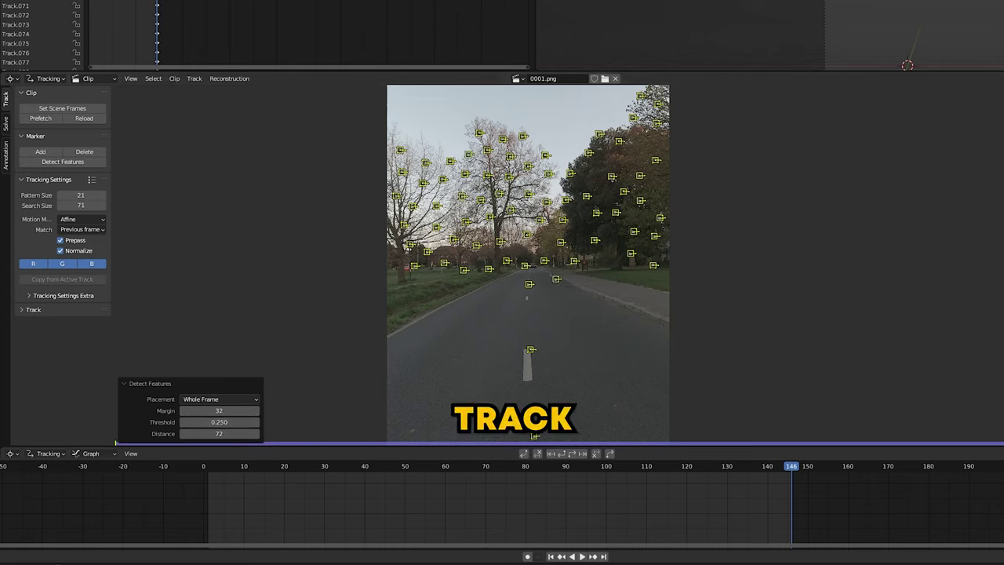
{"action": "key", "text": "shift+ctrl+t"}
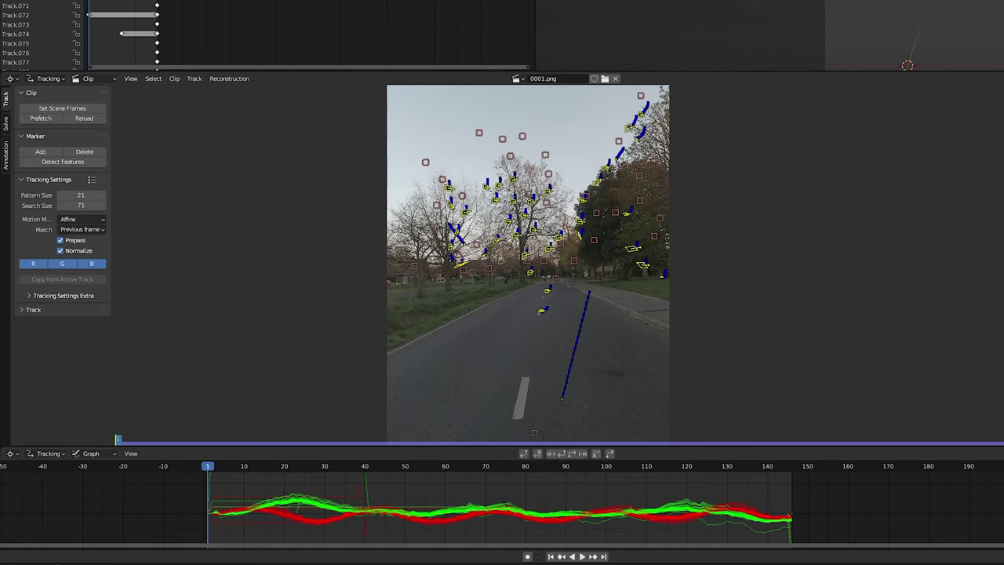
{"action": "key", "text": "h"}
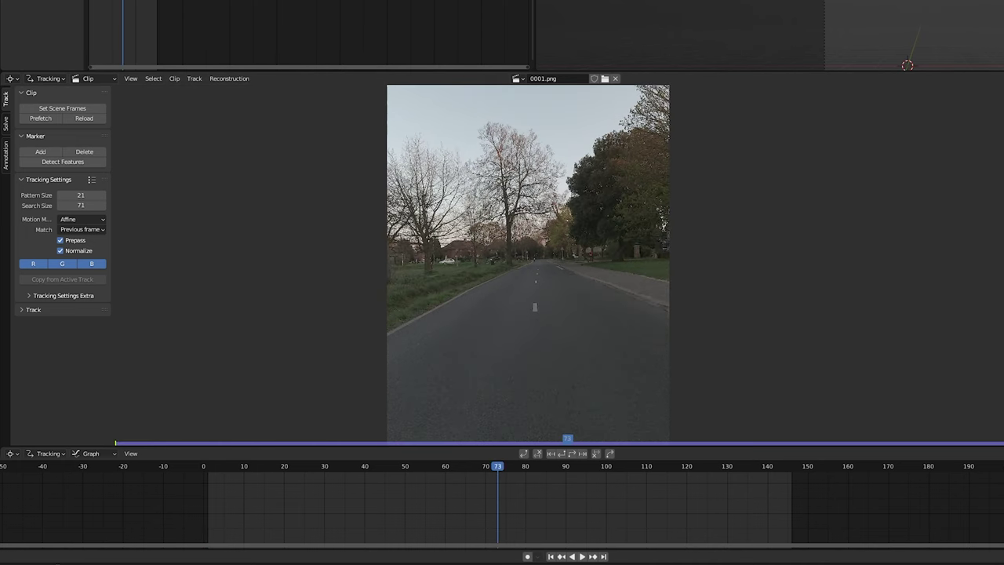
Detect features at frame 73, track them forward and backward, then reveal all hidden tracks.
{"action": "left_click", "coordinate": [58, 162]}
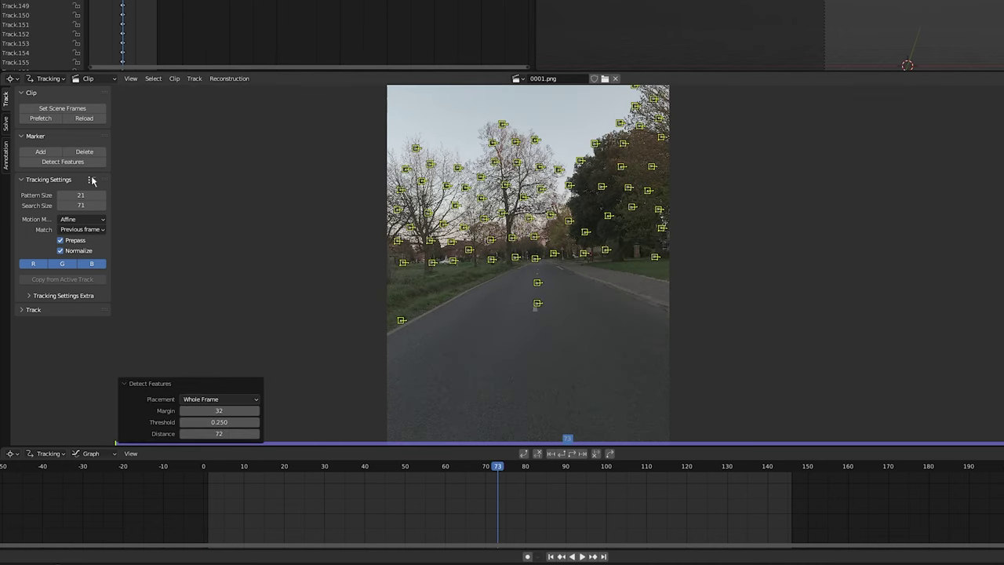
{"action": "key", "text": "ctrl+t"}
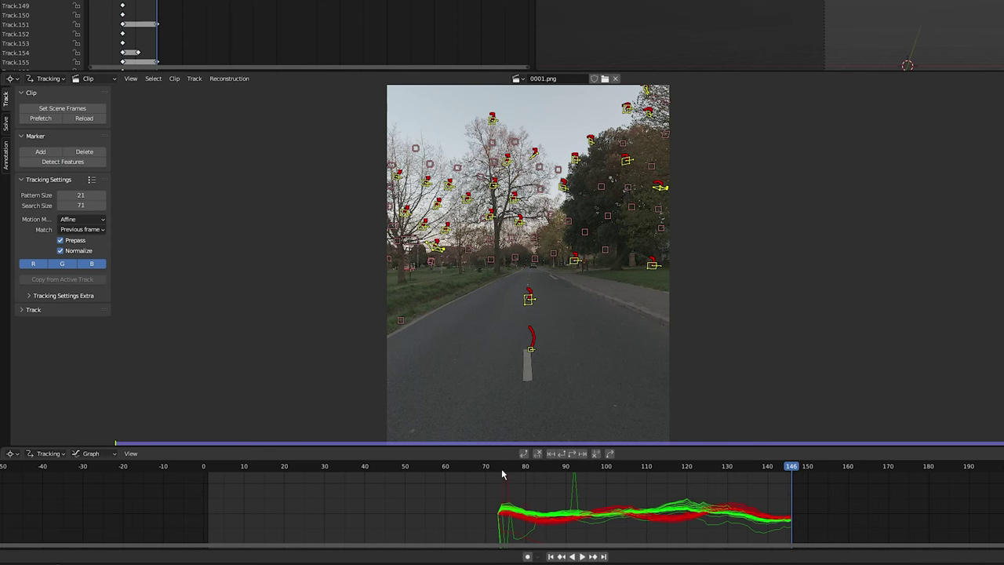
{"action": "left_click", "coordinate": [504, 468]}
{"action": "key", "text": "Left"}
{"action": "key", "text": "Left"}
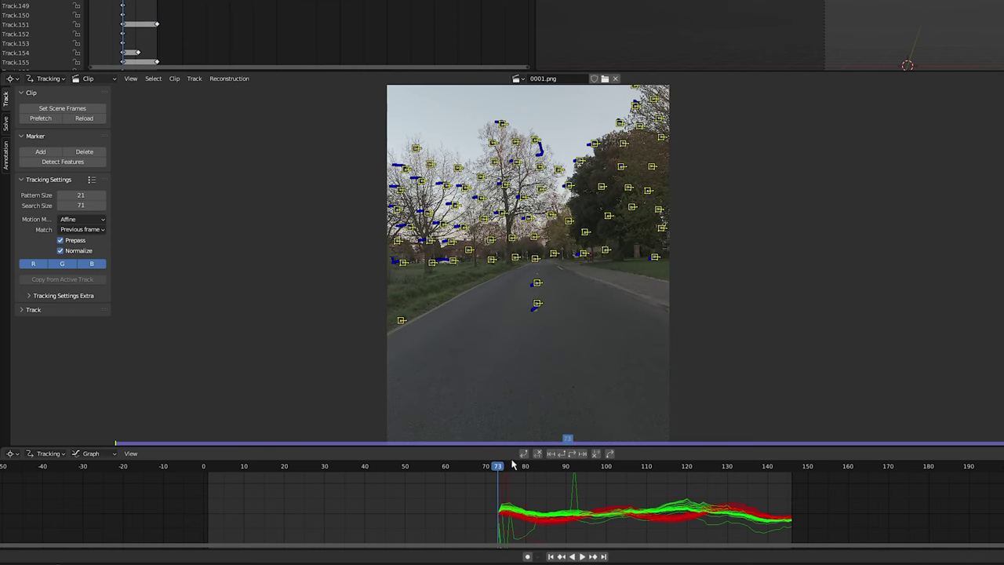
{"action": "key", "text": "shift+Left"}
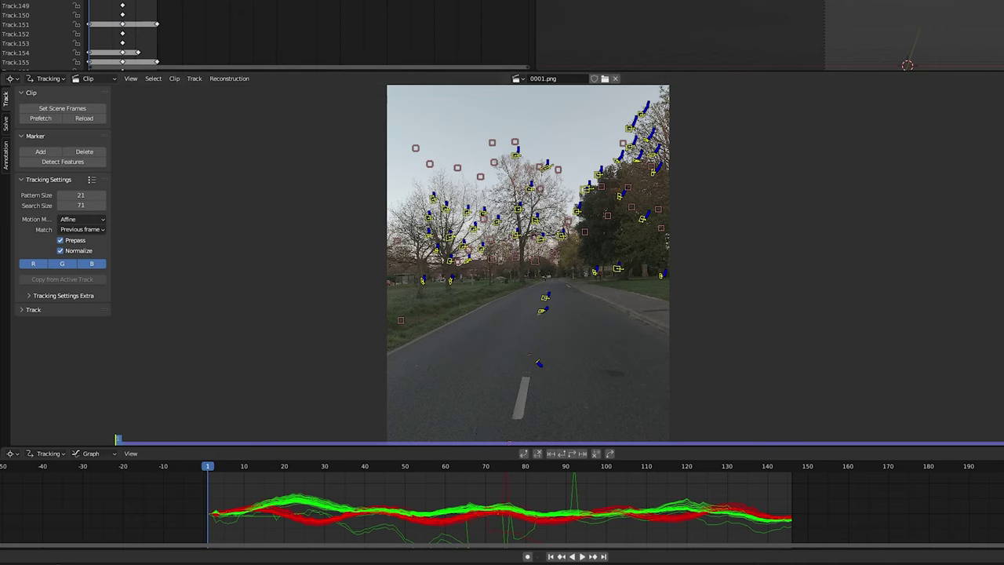
{"action": "key", "text": "ctrl+z"}
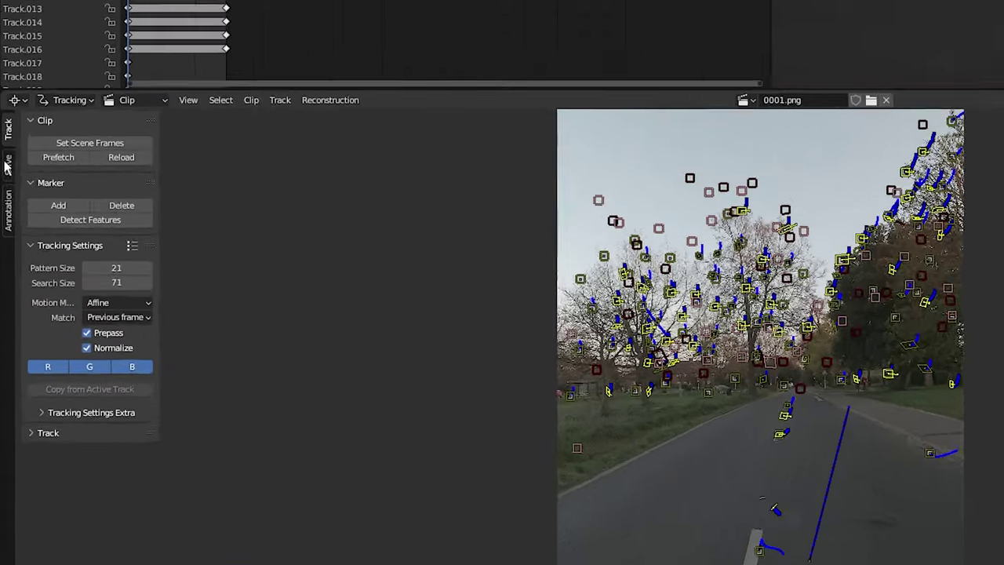
Solve the camera with auto keyframes, refining focal length, optical center and radial distortion (5.53 px error).
{"action": "left_click", "coordinate": [6, 124]}
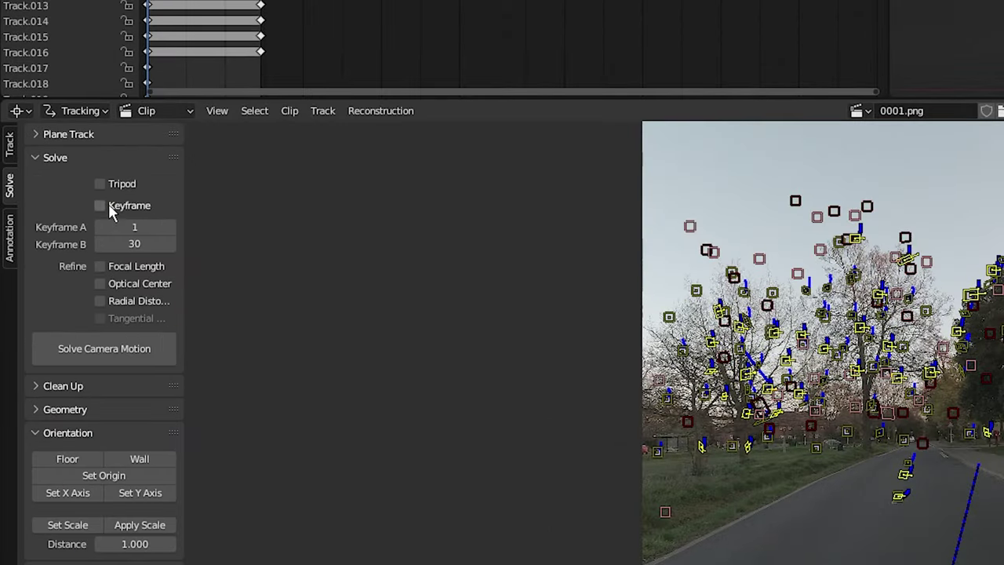
{"action": "left_click", "coordinate": [63, 136]}
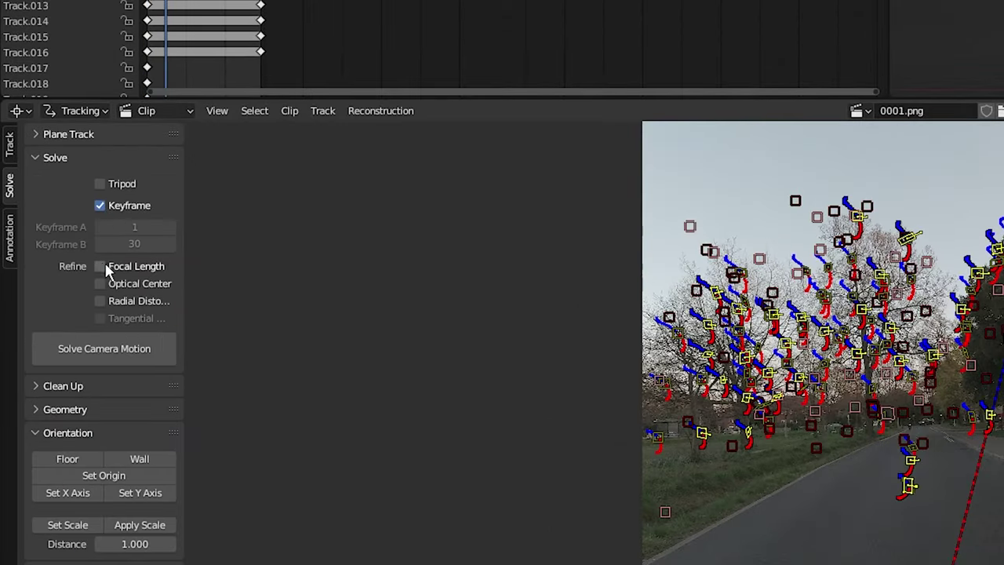
{"action": "left_click", "coordinate": [100, 266]}
{"action": "left_click", "coordinate": [99, 284]}
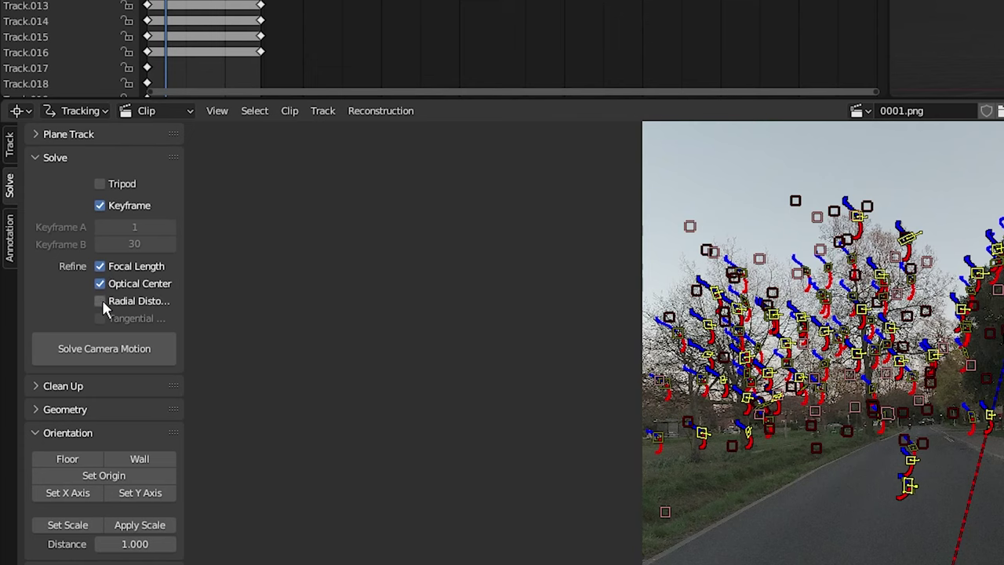
{"action": "left_click", "coordinate": [100, 301]}
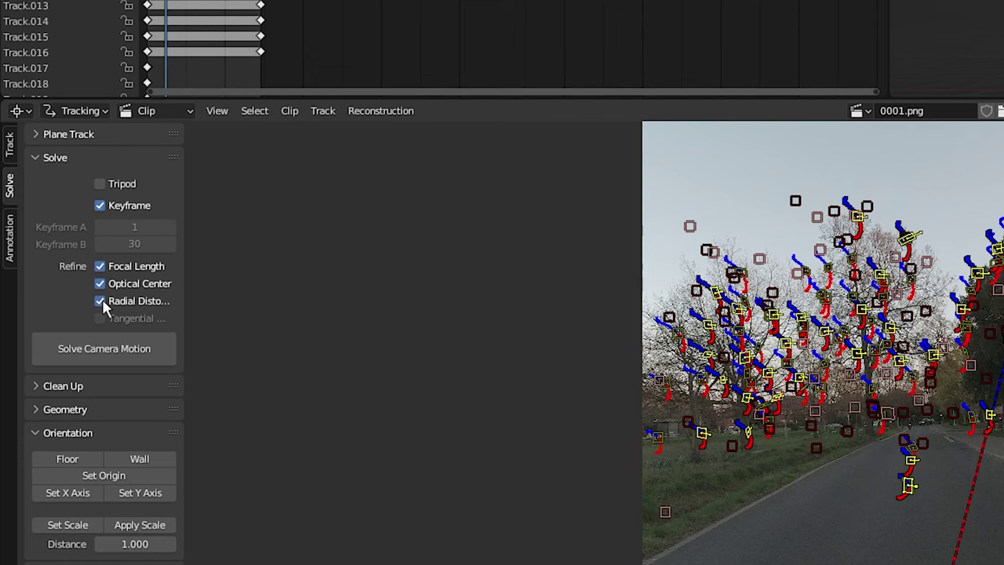
{"action": "left_click", "coordinate": [132, 352]}
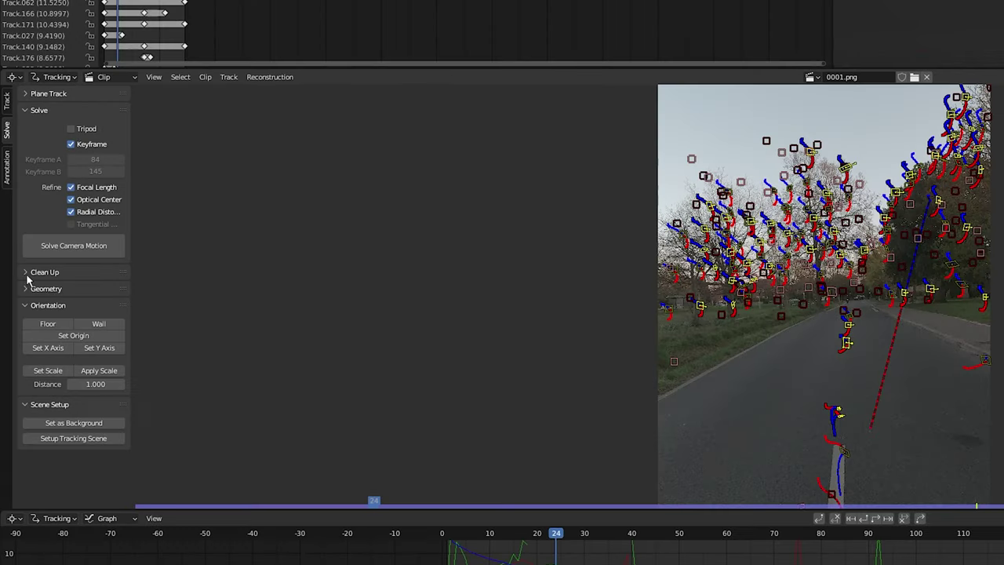
Filter out the erratically moving tracks, delete them, and re-solve the camera to 0.95 px error.
{"action": "left_click", "coordinate": [26, 272]}
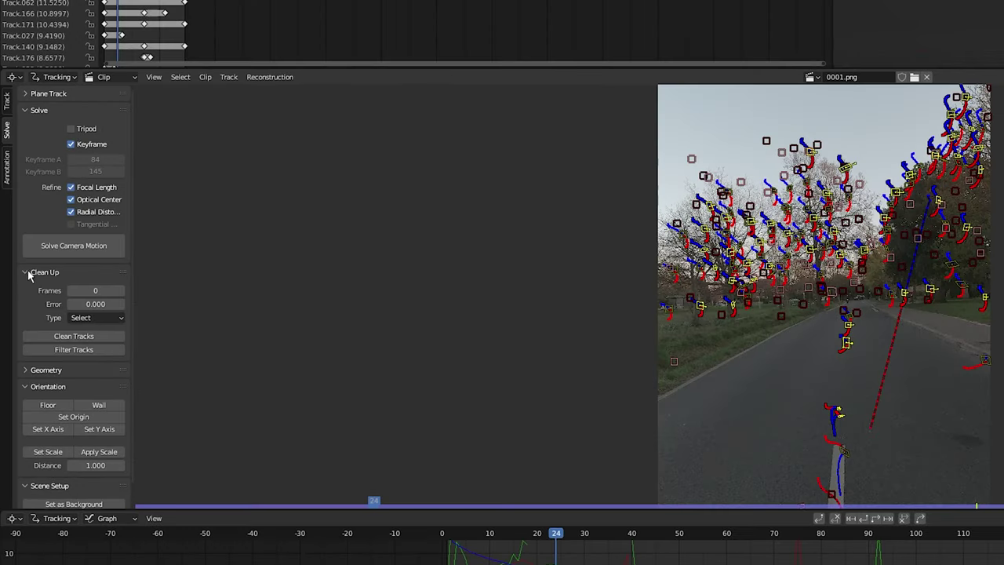
{"action": "left_click", "coordinate": [86, 351]}
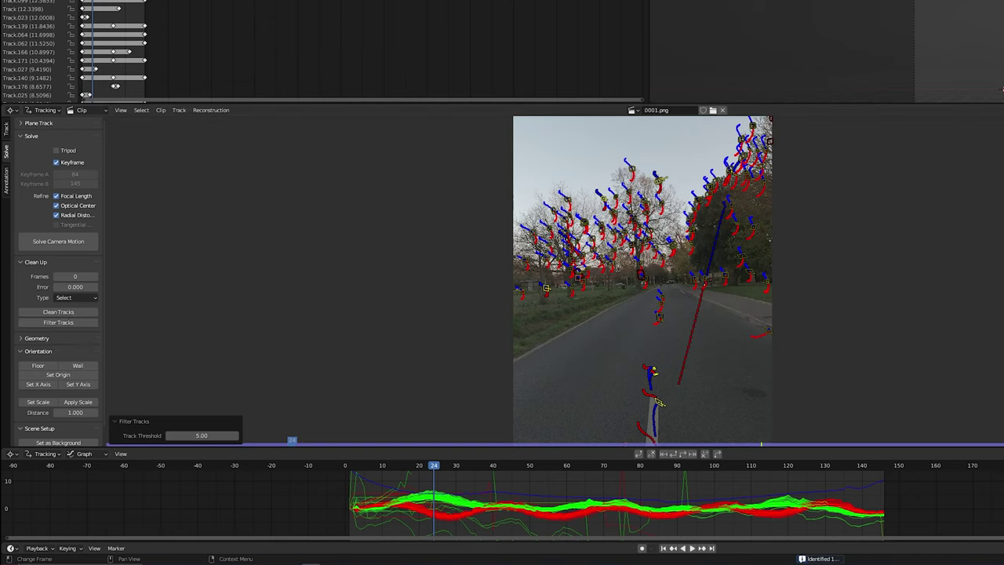
{"action": "key", "text": "x"}
{"action": "left_click", "coordinate": [578, 262]}
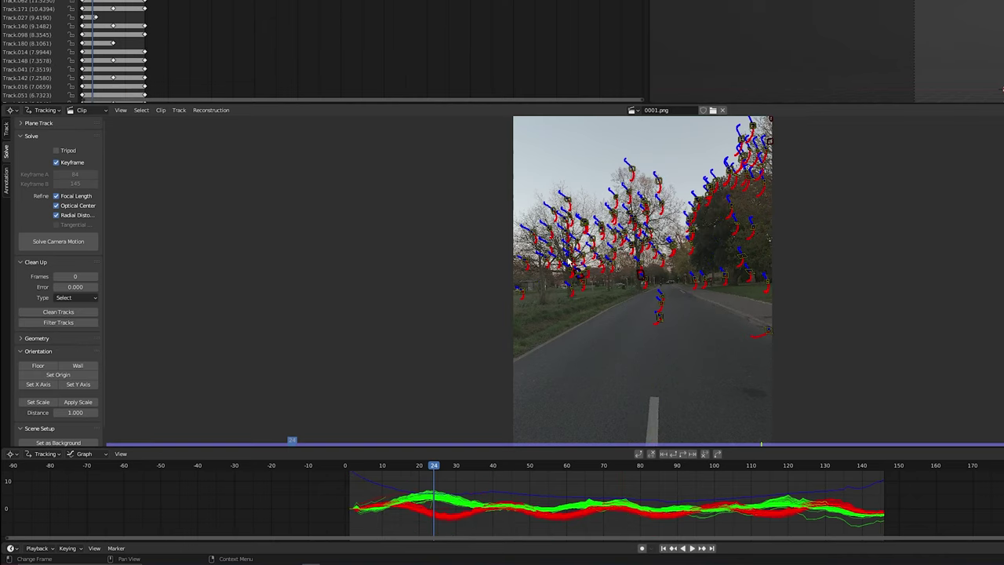
{"action": "left_click", "coordinate": [84, 244]}
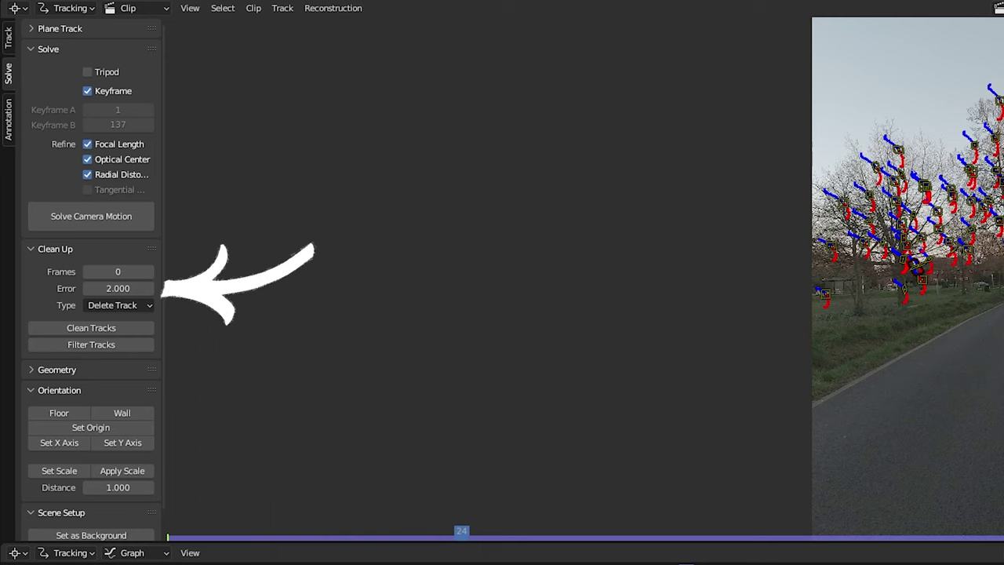
Clean tracks with error above 2.000 and re-solve the camera, reaching 0.68 px error.
{"action": "left_click", "coordinate": [110, 329]}
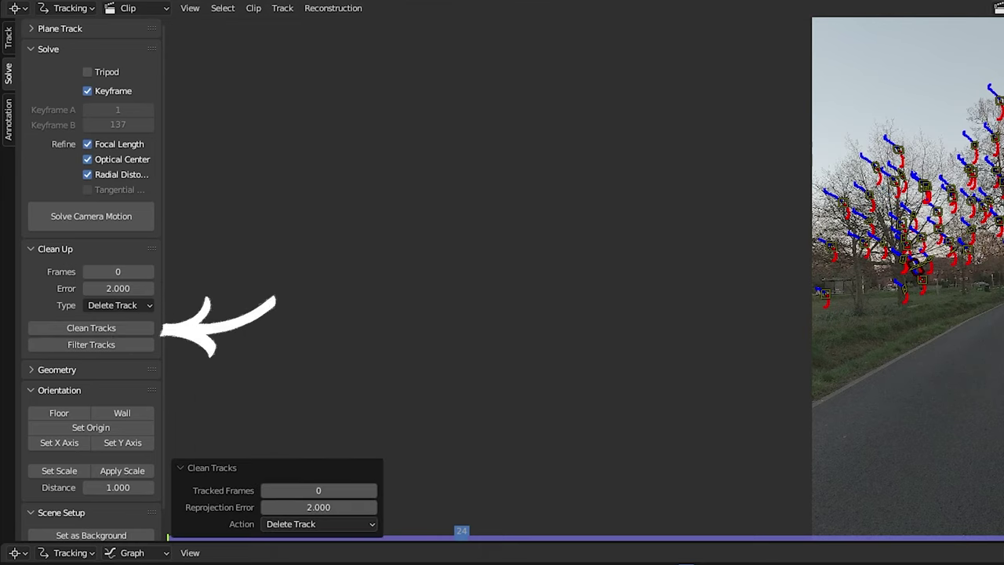
{"action": "left_click", "coordinate": [76, 219]}
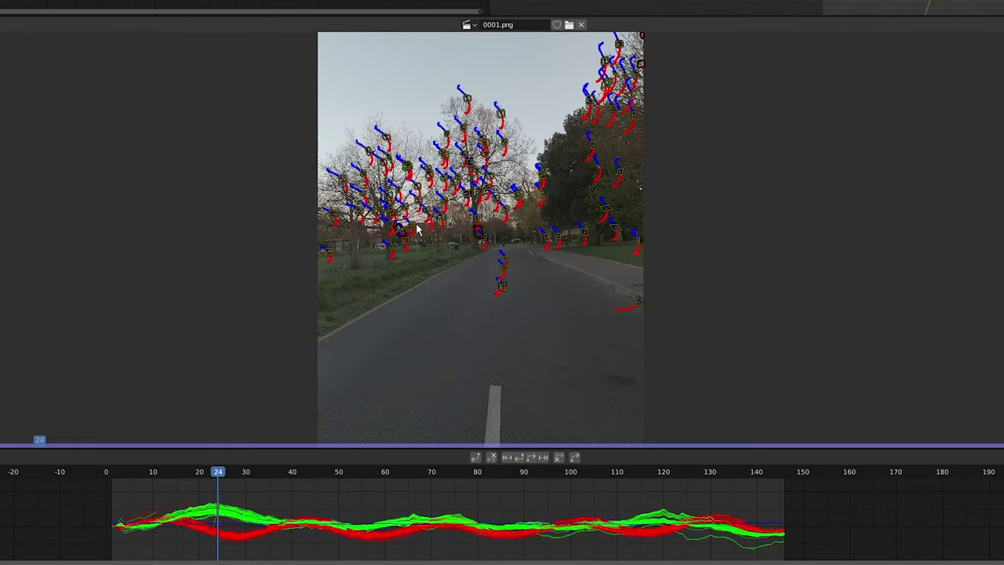
Select and lock all remaining tracks, then play the clip to review them.
{"action": "key", "text": "a"}
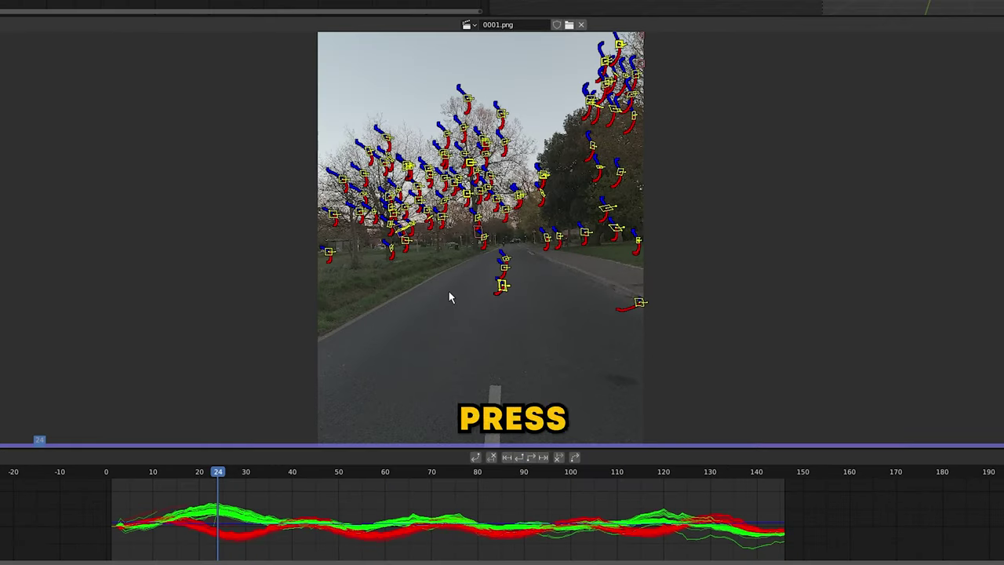
{"action": "key", "text": "ctrl+l"}
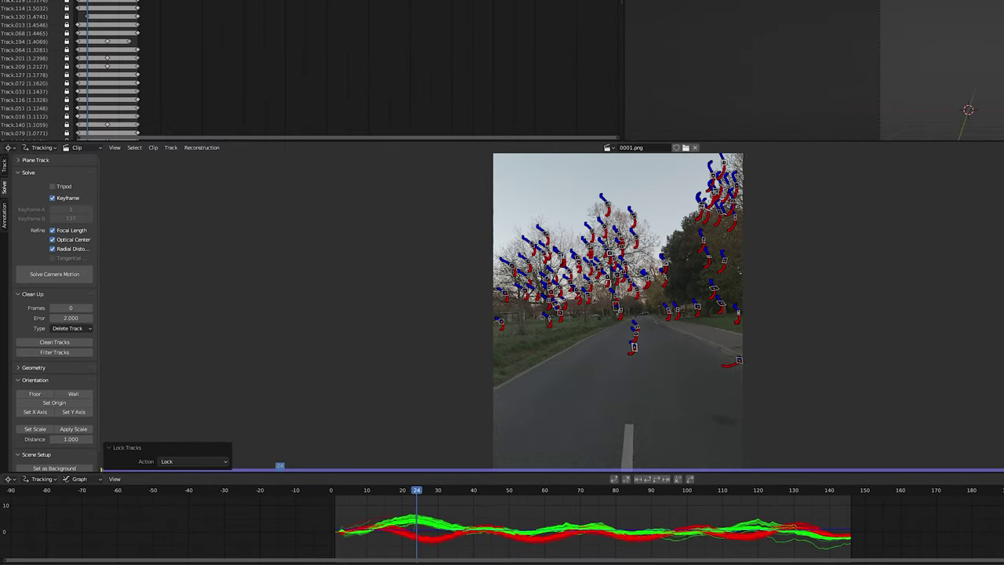
{"action": "key", "text": "space"}
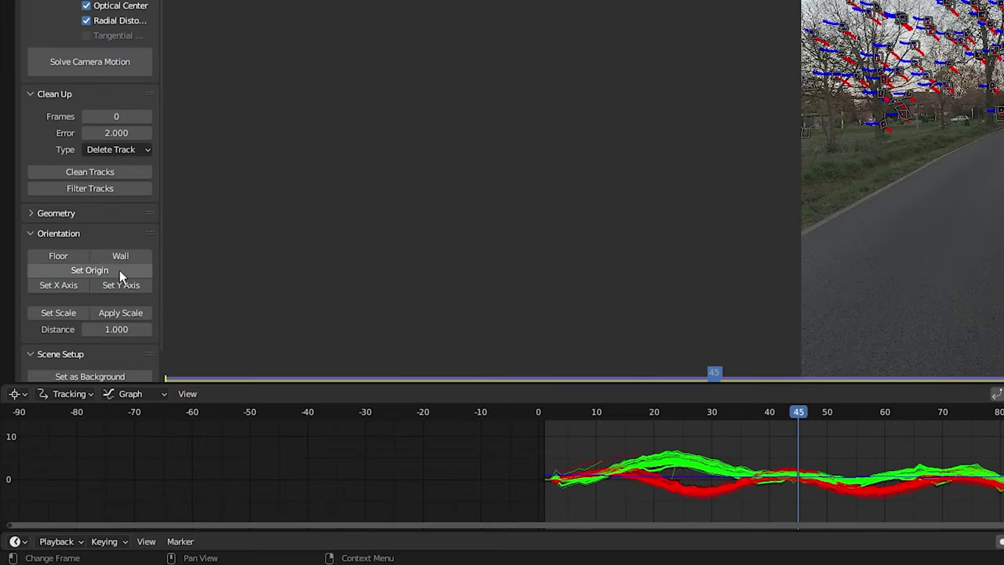
Set the scene origin at a tracked marker and define the floor from selected road markers.
{"action": "left_click", "coordinate": [119, 270]}
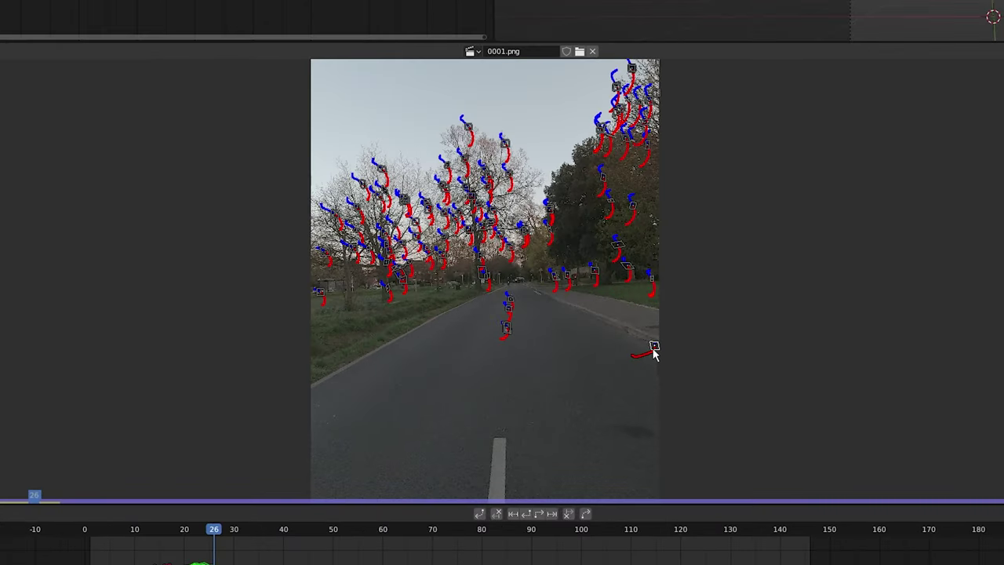
{"action": "left_click", "coordinate": [510, 311]}
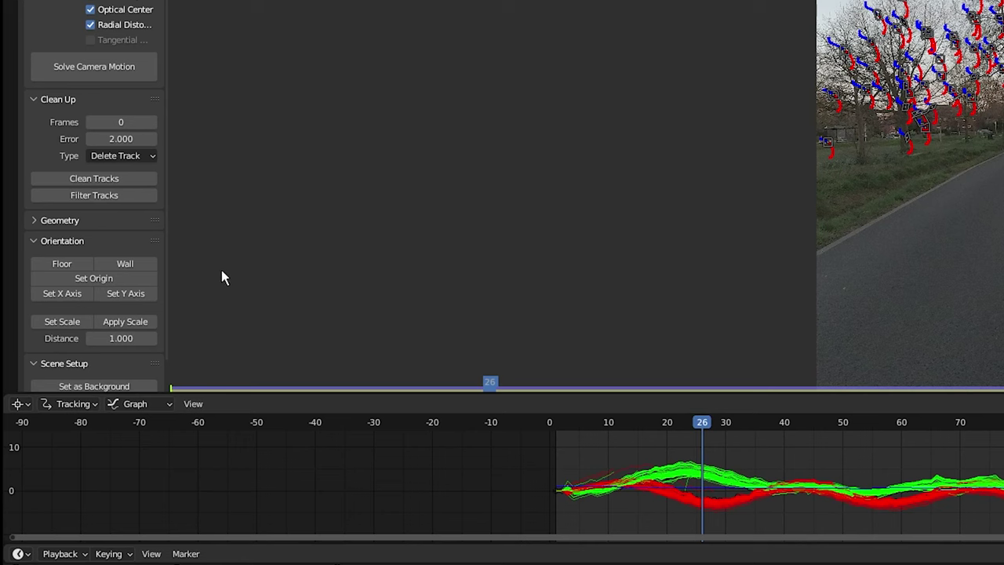
{"action": "left_click", "coordinate": [82, 262]}
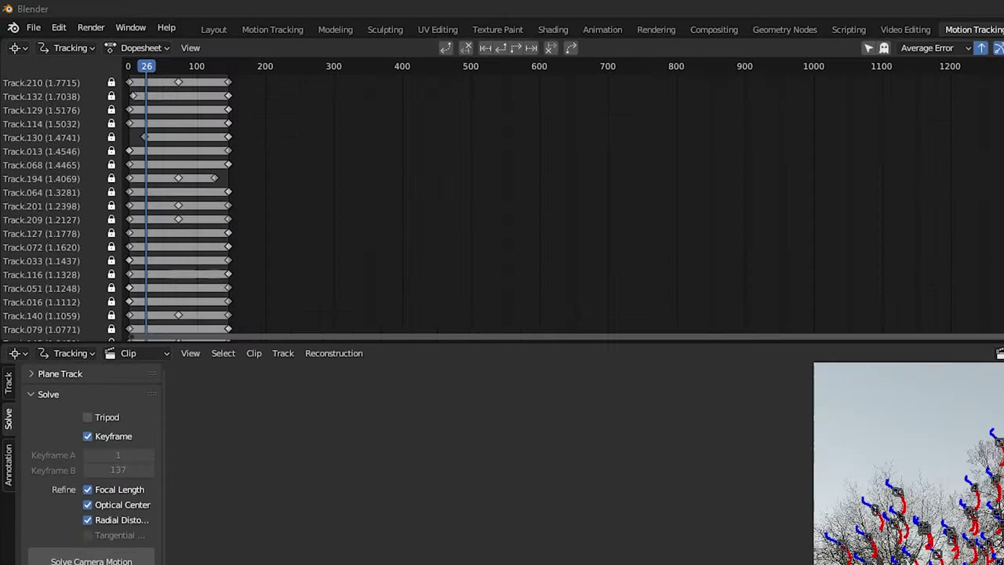
In the Layout workspace, give the camera a Camera Solver constraint using the active clip.
{"action": "left_click", "coordinate": [216, 30]}
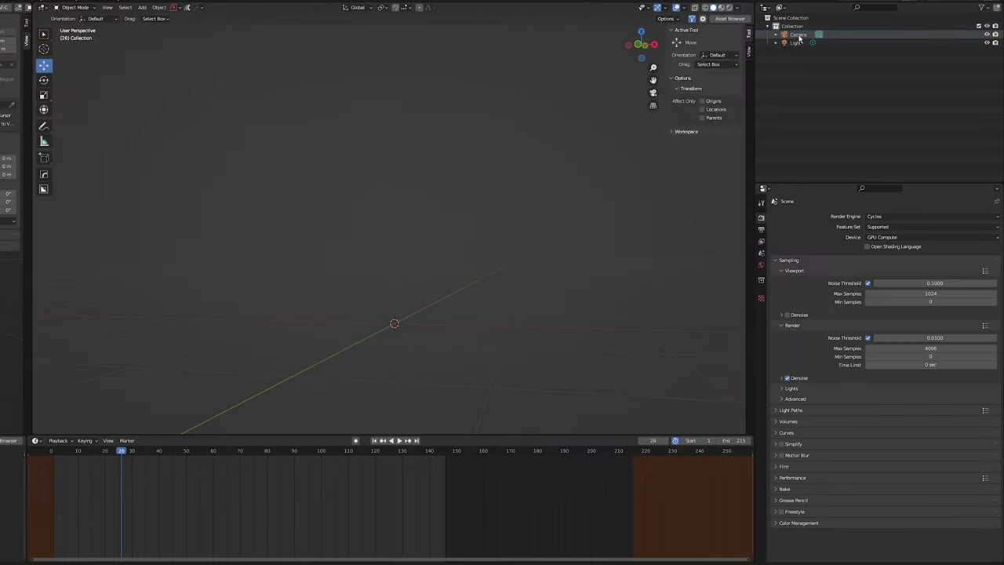
{"action": "key", "text": "KP_Decimal"}
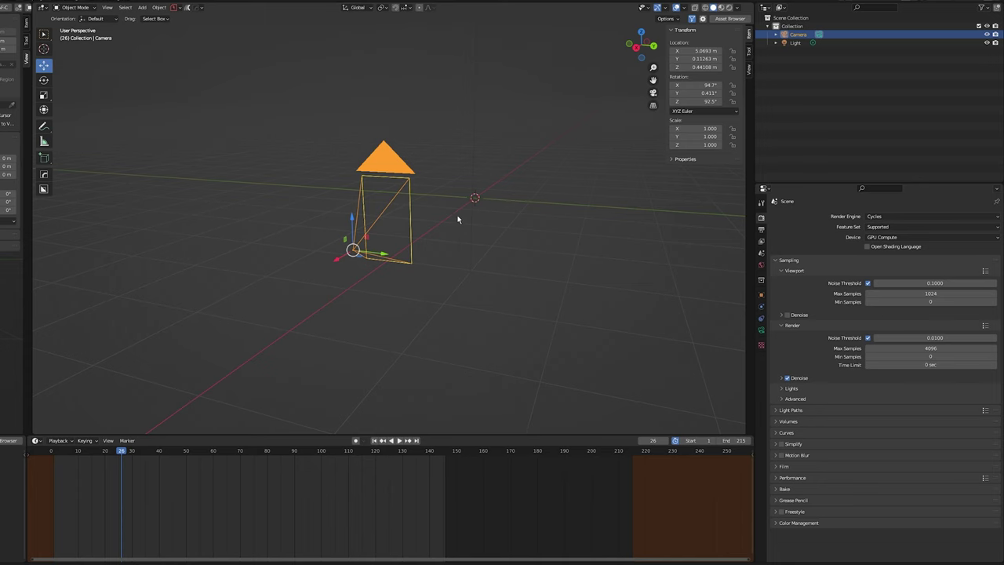
{"action": "left_click", "coordinate": [761, 317]}
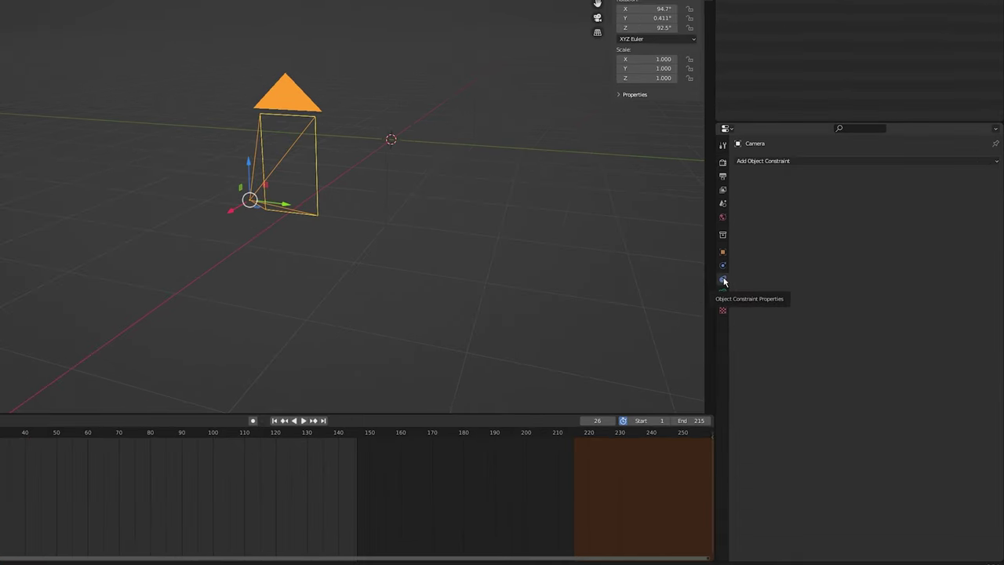
{"action": "left_click", "coordinate": [801, 161]}
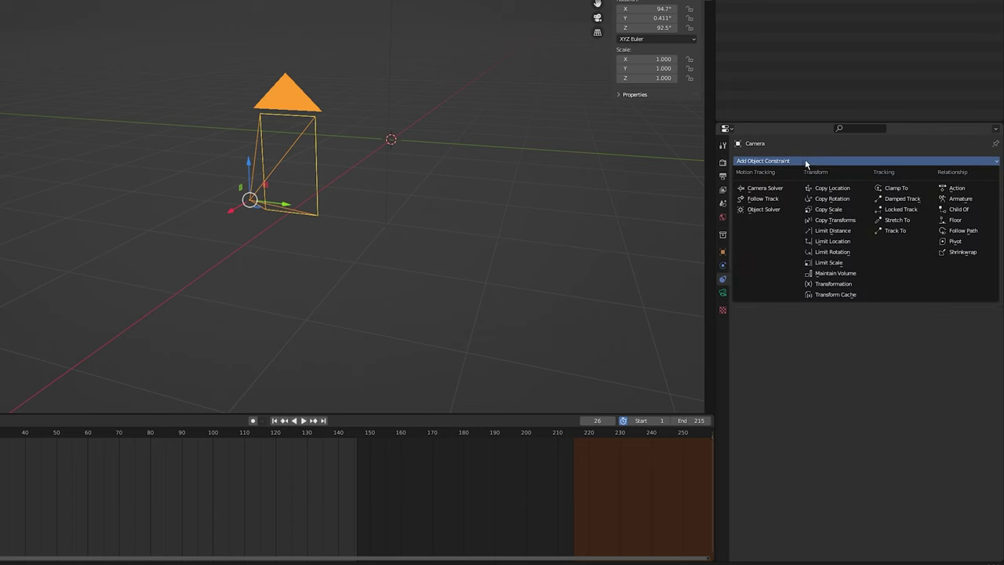
{"action": "left_click", "coordinate": [776, 189]}
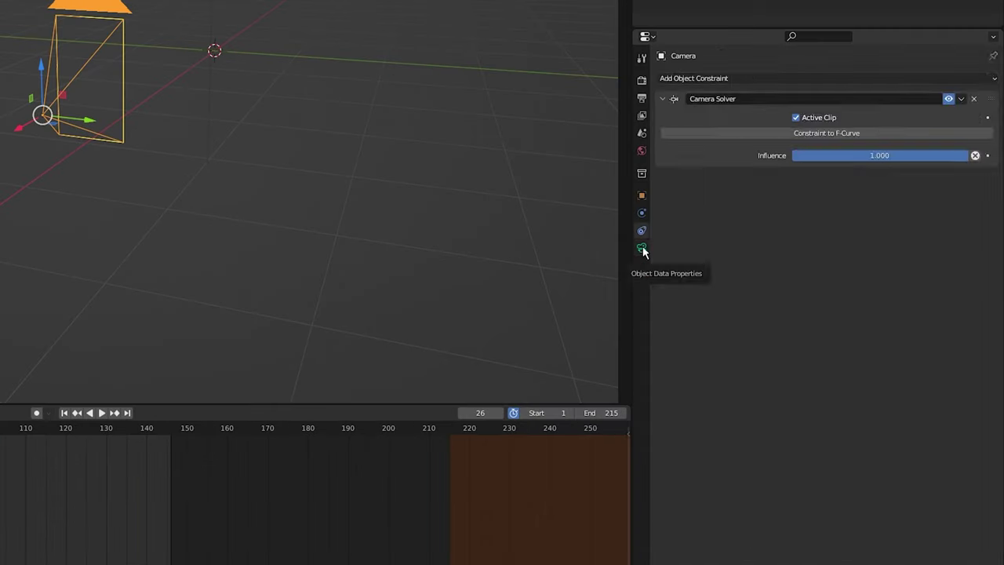
Add the 0001.png movie clip as the camera's background image and view through the camera.
{"action": "left_click", "coordinate": [761, 331]}
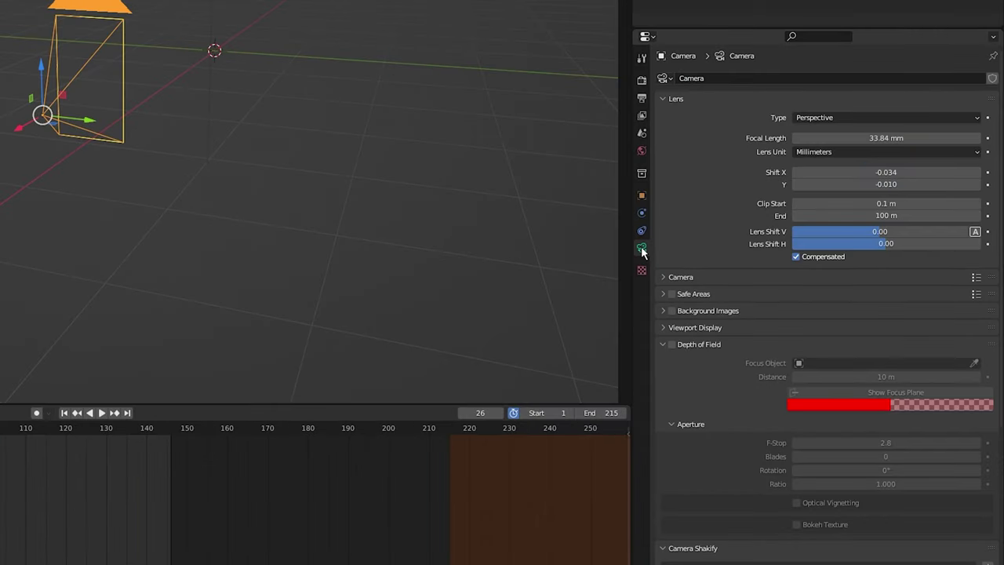
{"action": "left_click", "coordinate": [671, 310]}
{"action": "left_click", "coordinate": [698, 310]}
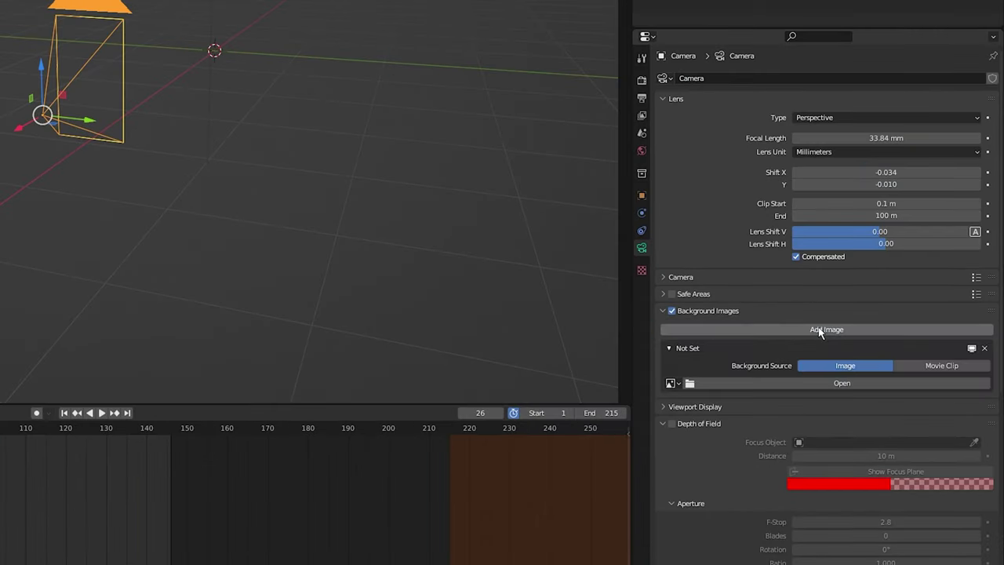
{"action": "left_click", "coordinate": [947, 366]}
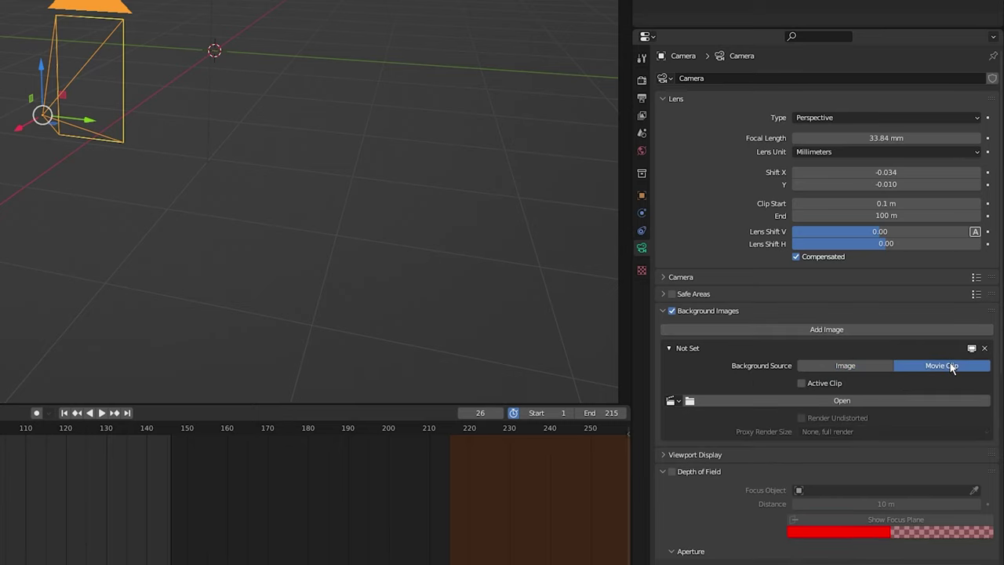
{"action": "left_click", "coordinate": [675, 400]}
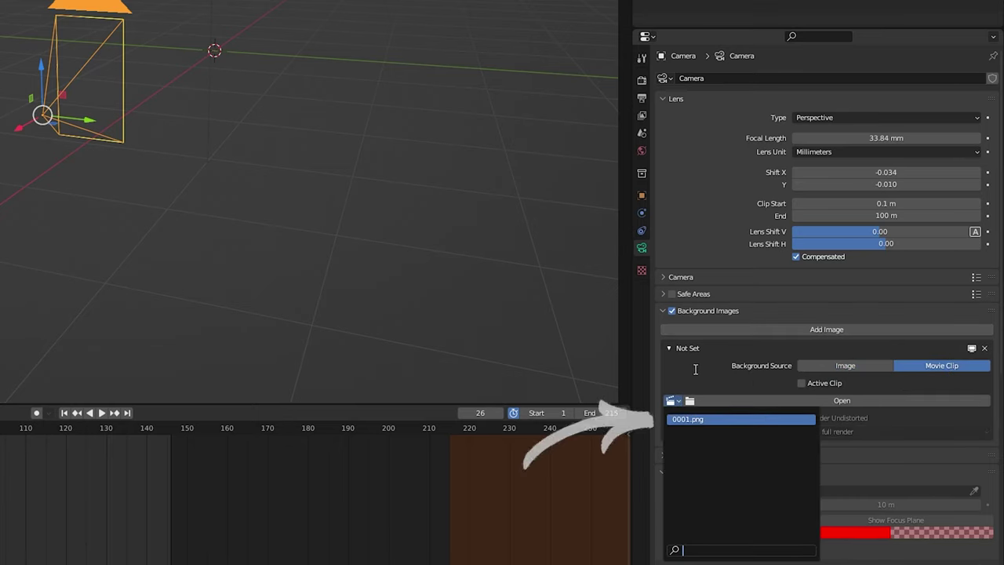
{"action": "left_click", "coordinate": [706, 420]}
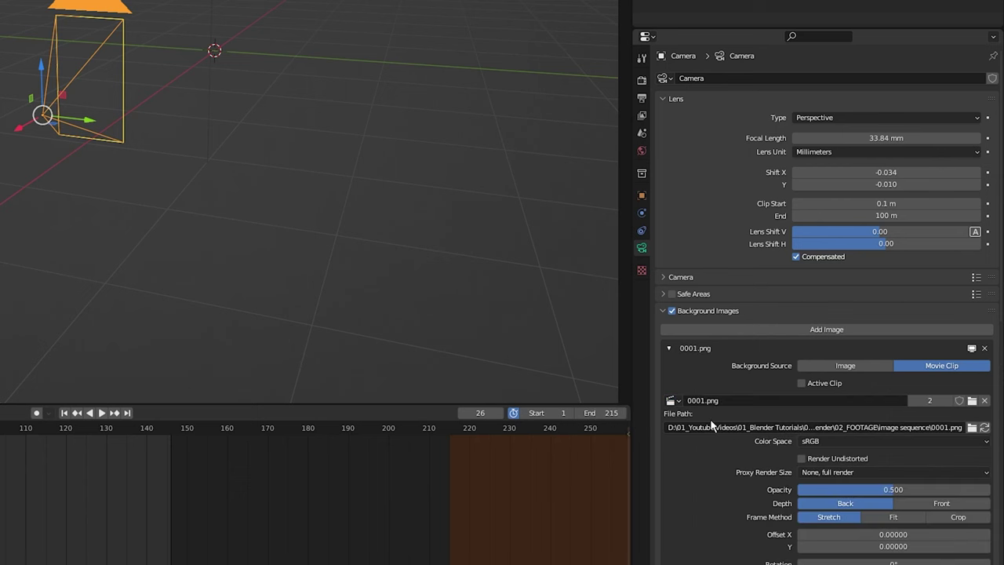
{"action": "key", "text": "KP_0"}
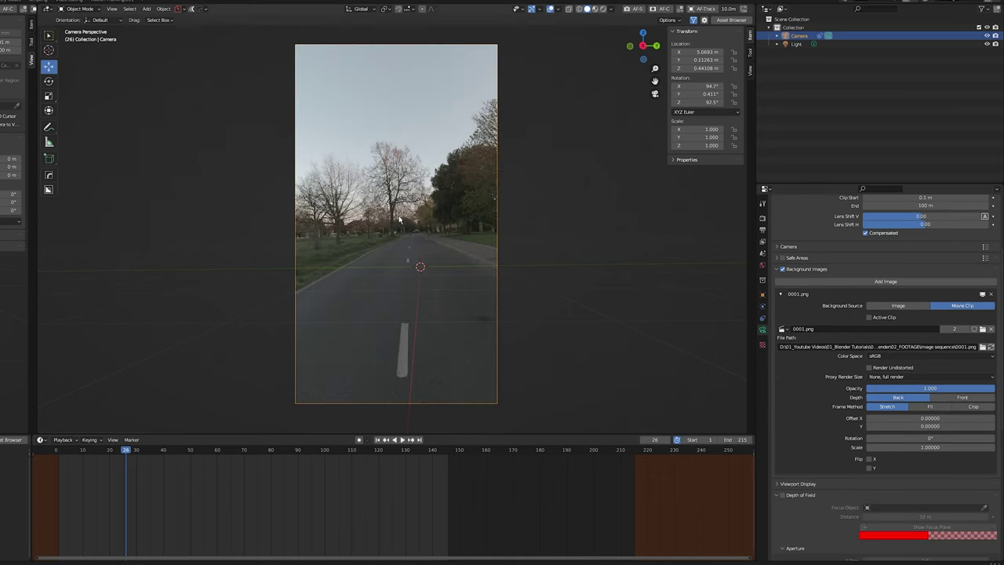
Add a 2 m plane at the origin on the road and play the clip to check it holds.
{"action": "key", "text": "shift+a"}
{"action": "mouse_move", "coordinate": [396, 231]}
{"action": "left_click", "coordinate": [436, 231]}
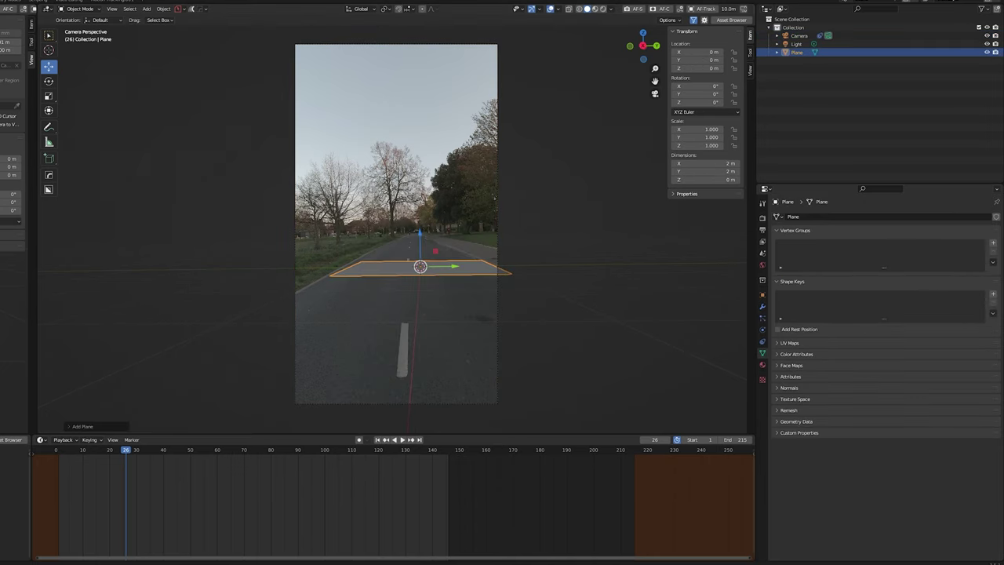
{"action": "key", "text": "space"}
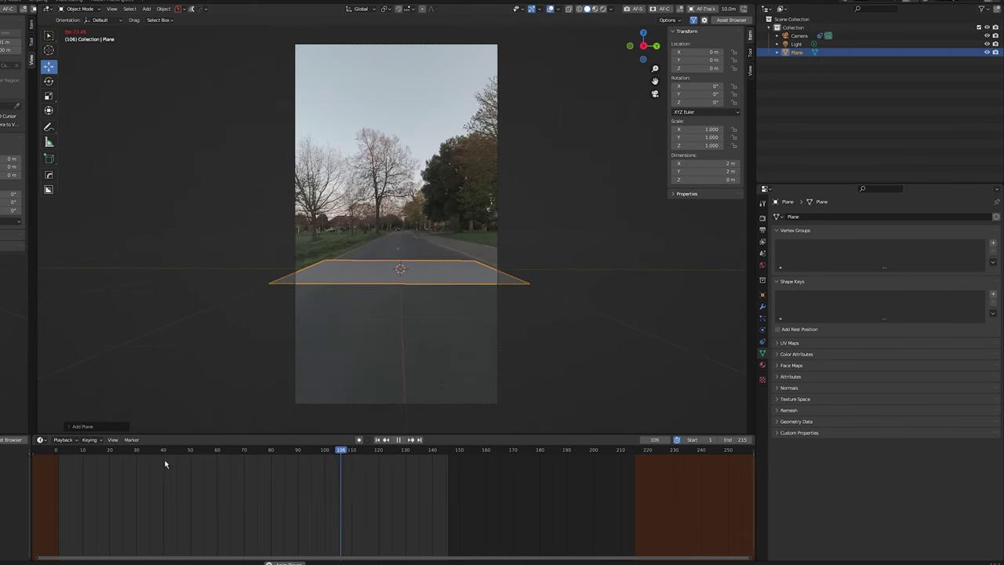
{"action": "key", "text": "space"}
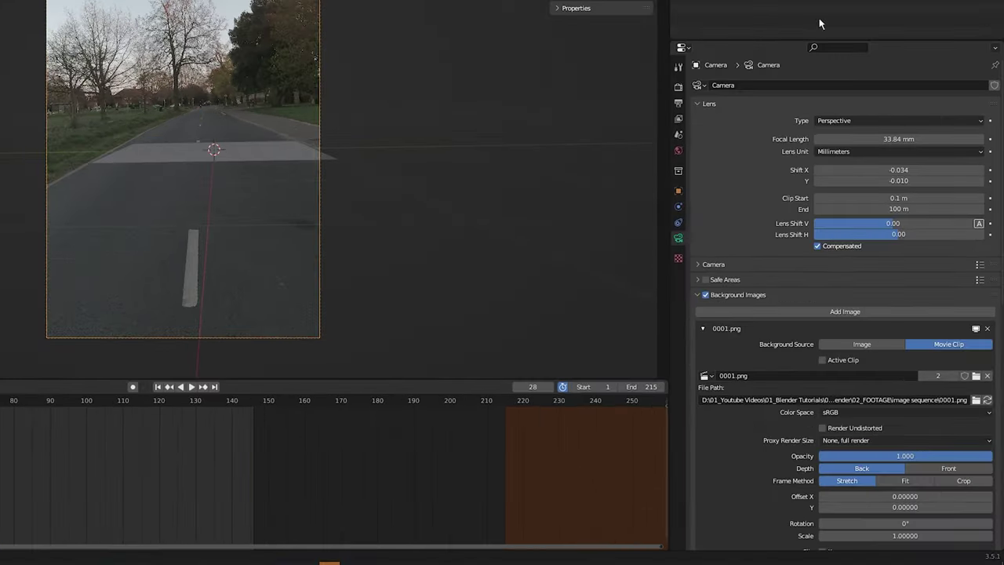
{"action": "left_click", "coordinate": [776, 350]}
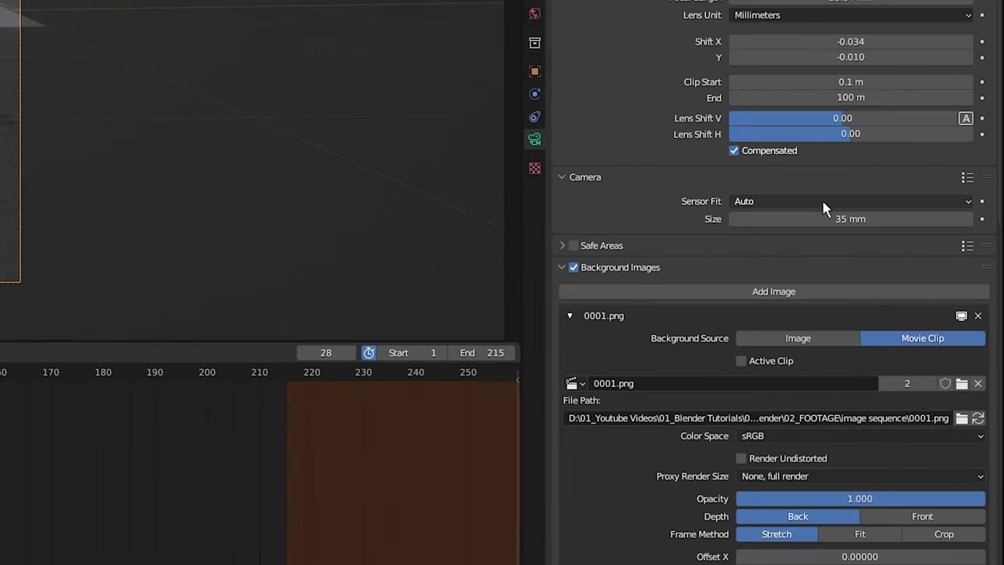
Change the camera's Sensor Fit from Auto to Horizontal, keeping the 35 mm sensor width.
{"action": "left_click", "coordinate": [881, 284]}
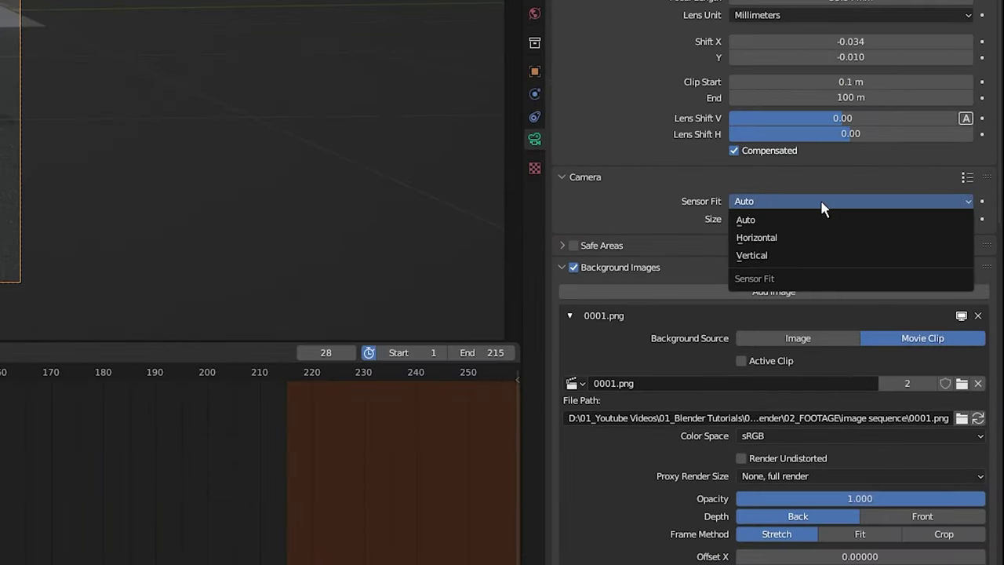
{"action": "left_click", "coordinate": [777, 238]}
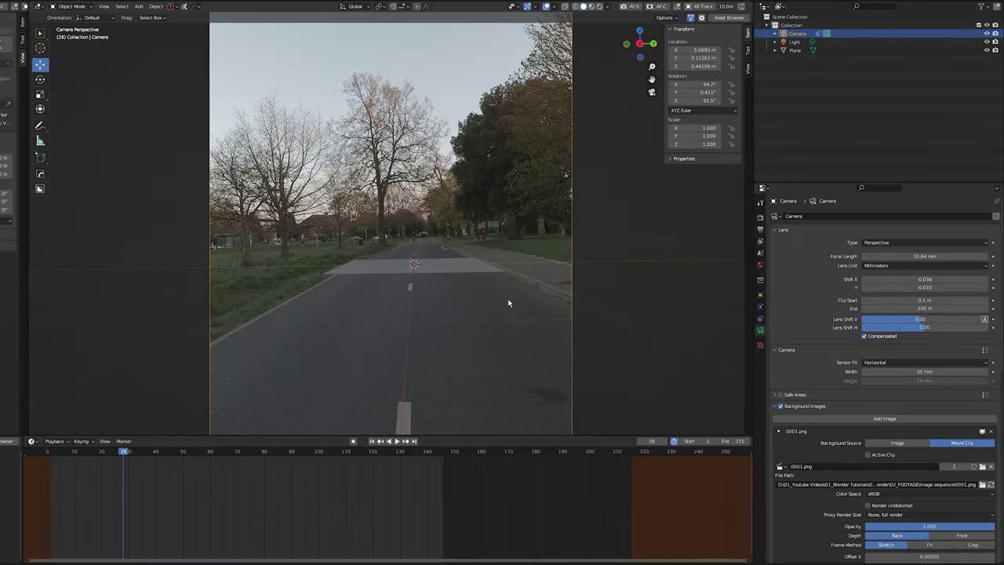
{"action": "scroll", "coordinate": [509, 300], "scroll_direction": "down", "scroll_amount": 4}
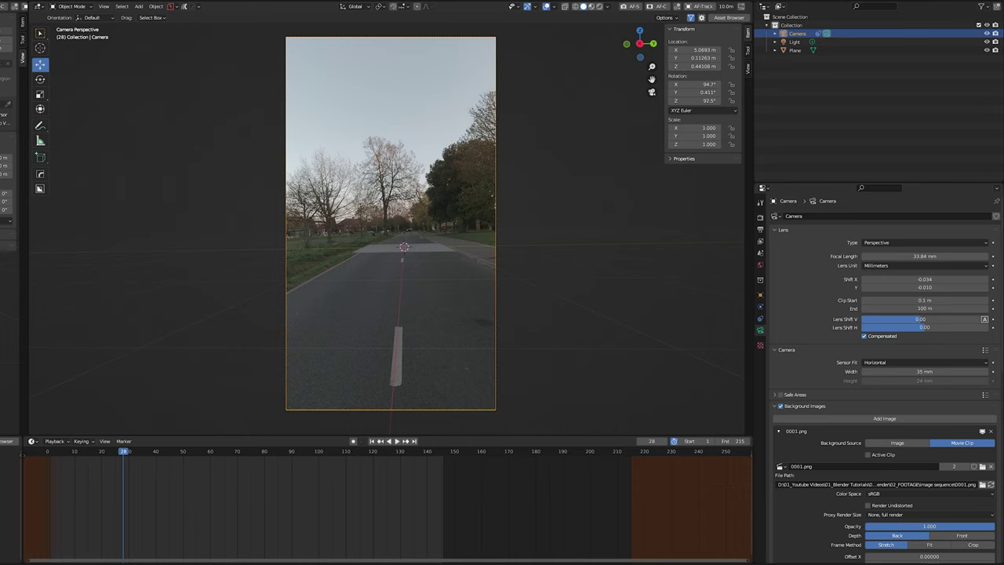
Add a cube, shrink it, and lift it vertically onto the road plane.
{"action": "key", "text": "shift+a"}
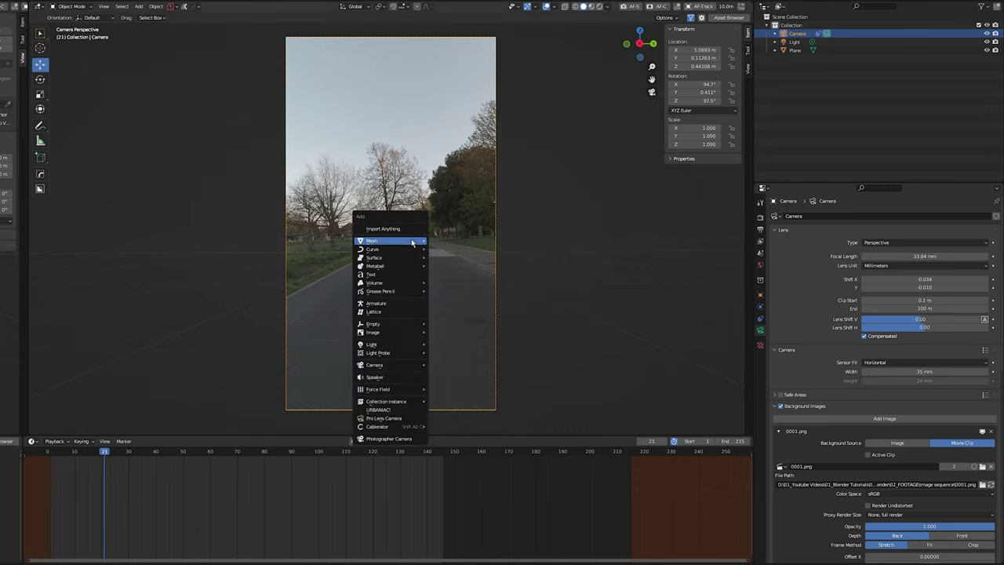
{"action": "mouse_move", "coordinate": [381, 238]}
{"action": "left_click", "coordinate": [440, 249]}
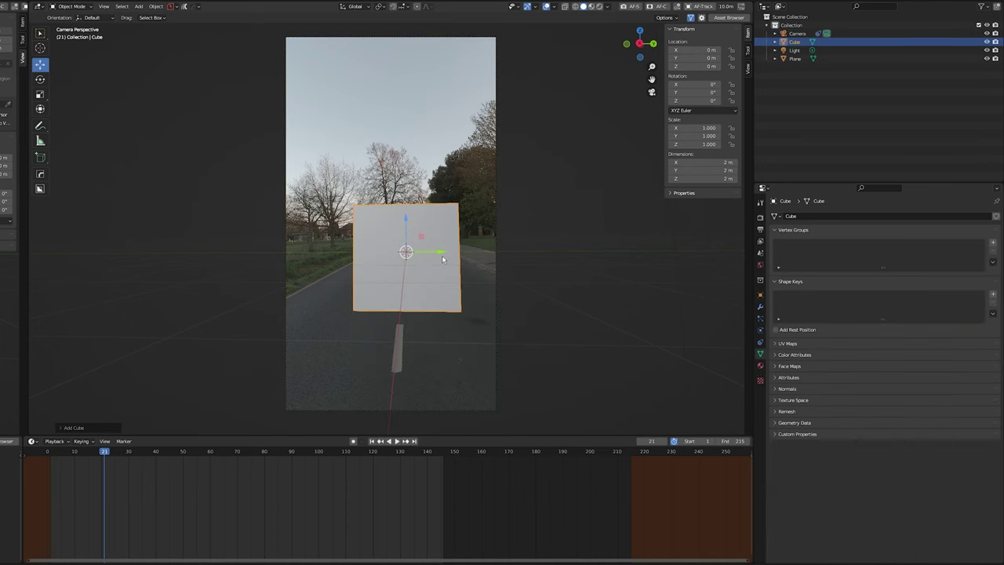
{"action": "key", "text": "s"}
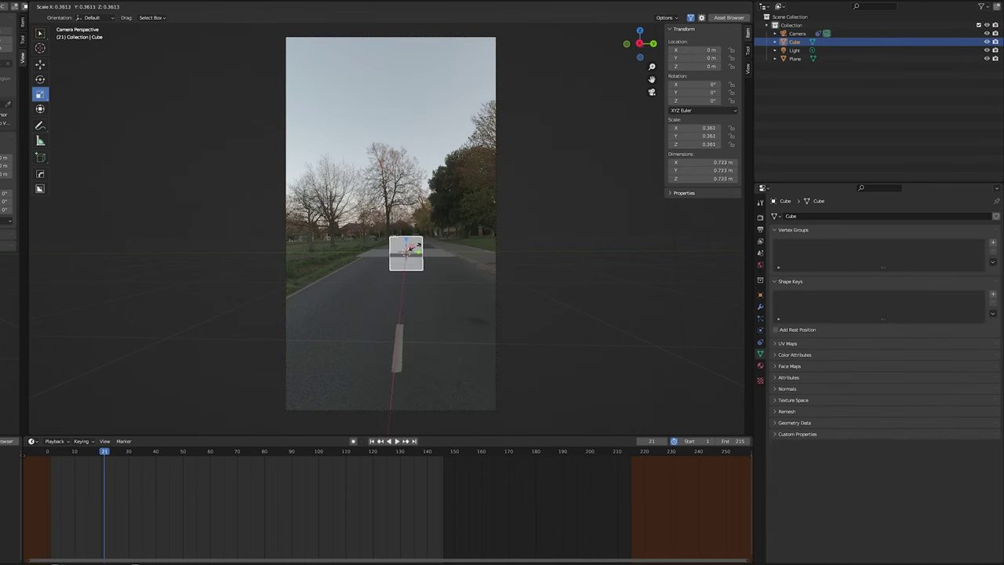
{"action": "left_click", "coordinate": [405, 249]}
{"action": "key", "text": "g"}
{"action": "key", "text": "z"}
{"action": "left_click", "coordinate": [408, 214]}
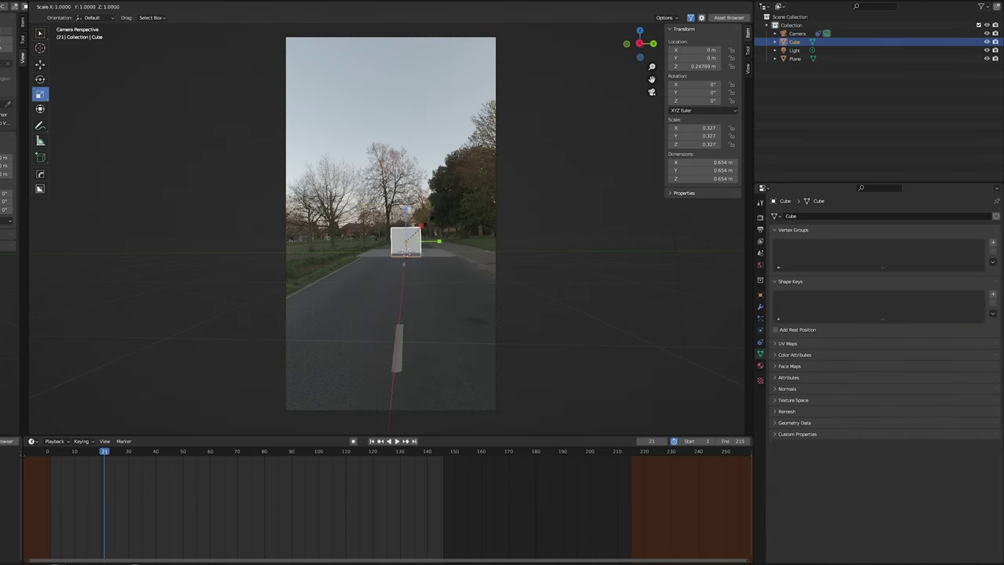
Fine-tune the cube to 0.272 scale at Z 0.253 m and play the clip to check it.
{"action": "key", "text": "s"}
{"action": "left_click", "coordinate": [408, 212]}
{"action": "key", "text": "g"}
{"action": "key", "text": "z"}
{"action": "left_click", "coordinate": [409, 210]}
{"action": "key", "text": "space"}
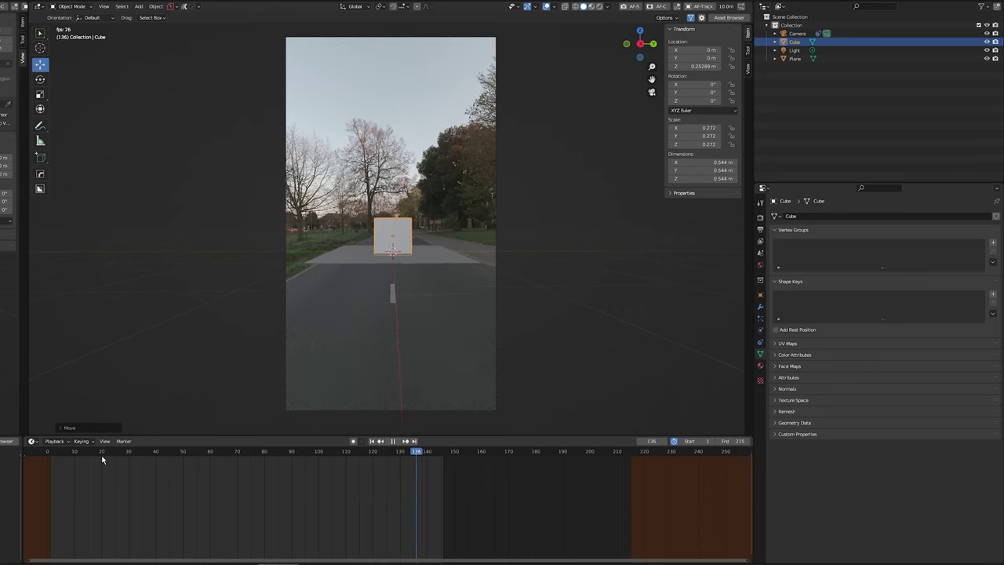
{"action": "key", "text": "Escape"}
{"action": "left_click", "coordinate": [794, 58]}
Make the road plane a shadow catcher and preview the scene in Rendered shading.
{"action": "left_click", "coordinate": [760, 298]}
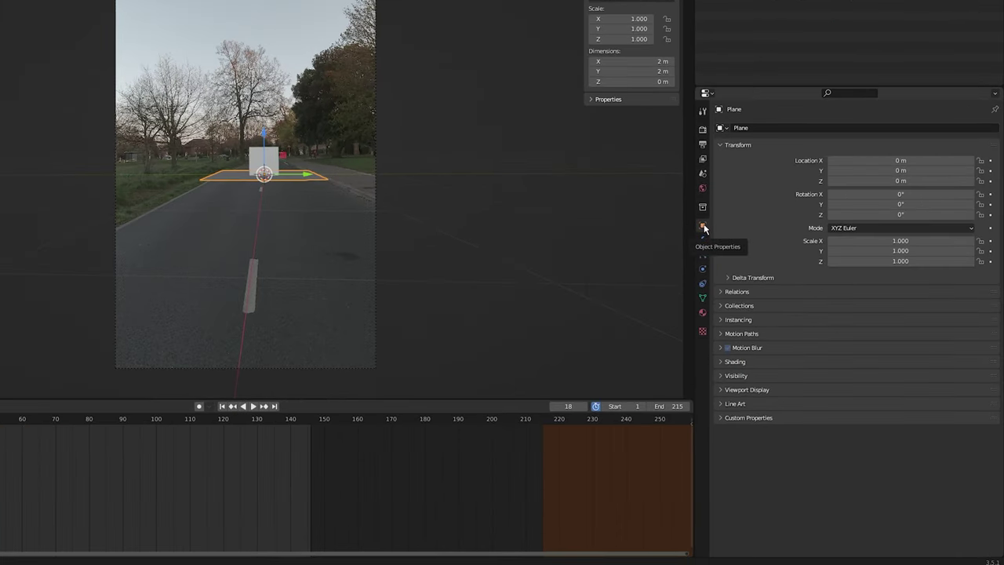
{"action": "left_click", "coordinate": [726, 377]}
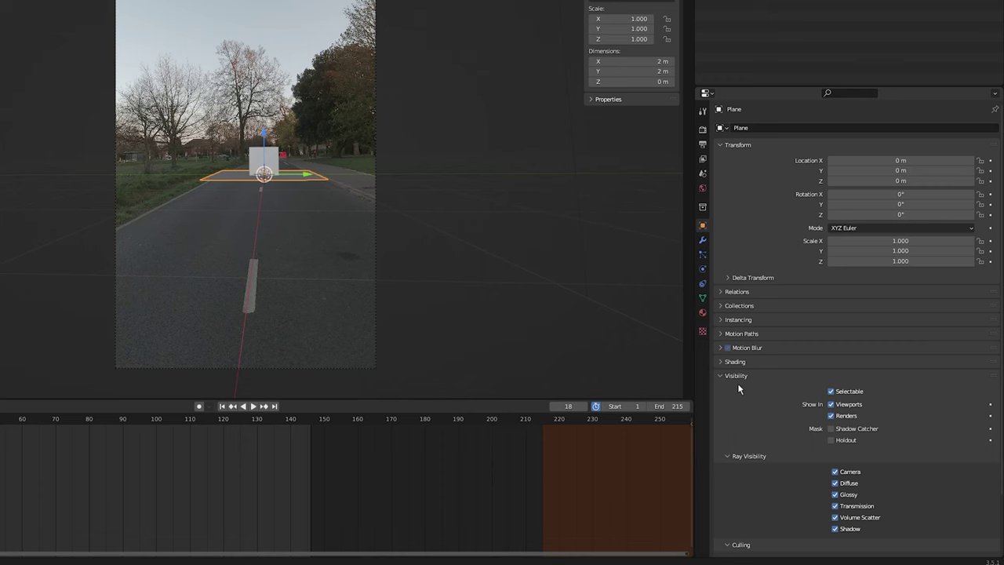
{"action": "left_click", "coordinate": [832, 429]}
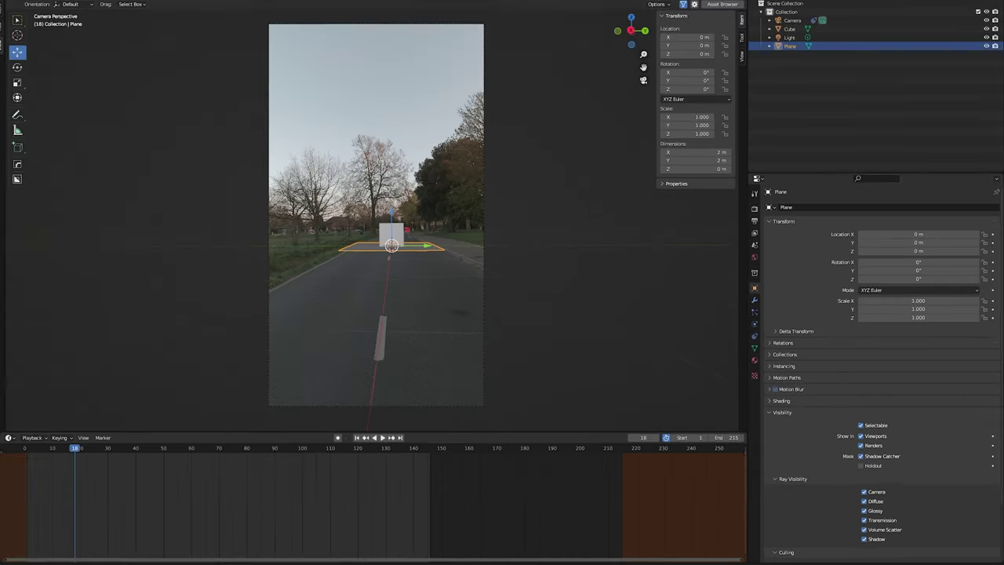
{"action": "key", "text": "z"}
{"action": "left_click", "coordinate": [489, 254]}
{"action": "left_click", "coordinate": [428, 206]}
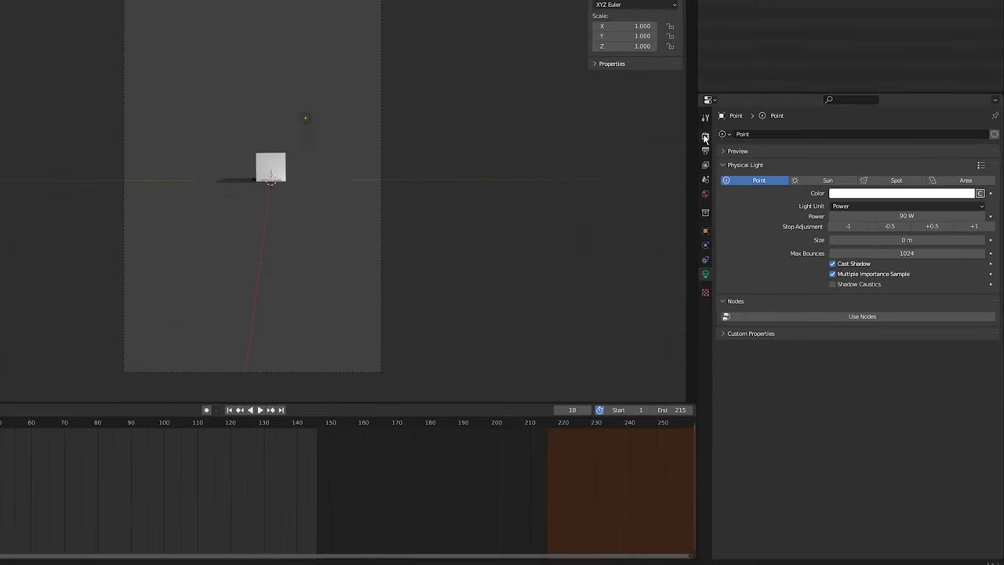
Show the Cycles Film settings (Exposure 1.00, 1.50 px Blackman-Harris filter) in Render Properties.
{"action": "left_click", "coordinate": [760, 217]}
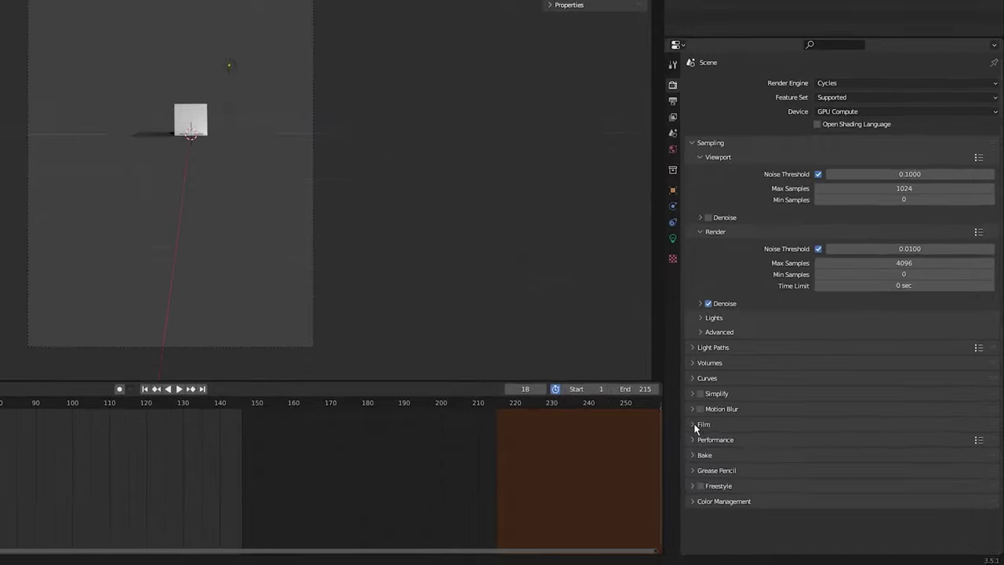
{"action": "left_click", "coordinate": [694, 424]}
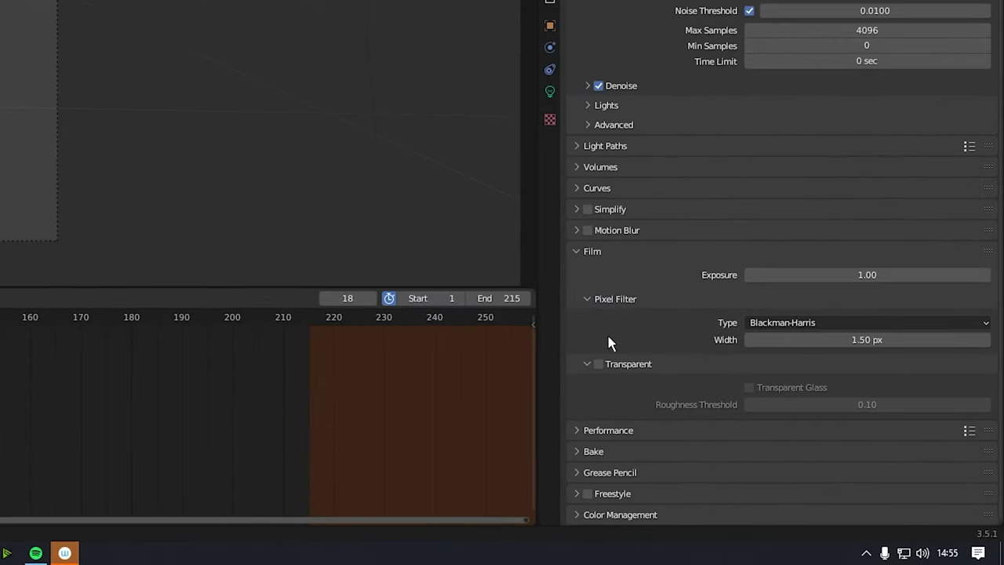